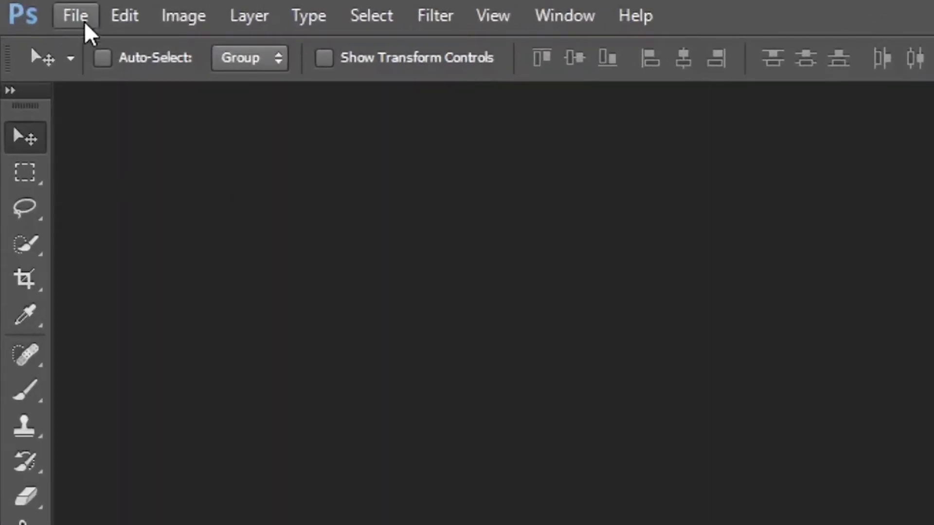
Create a new A4 document (210×297 mm) at 300 pixels/inch in CMYK with a white background.
click(73, 22)
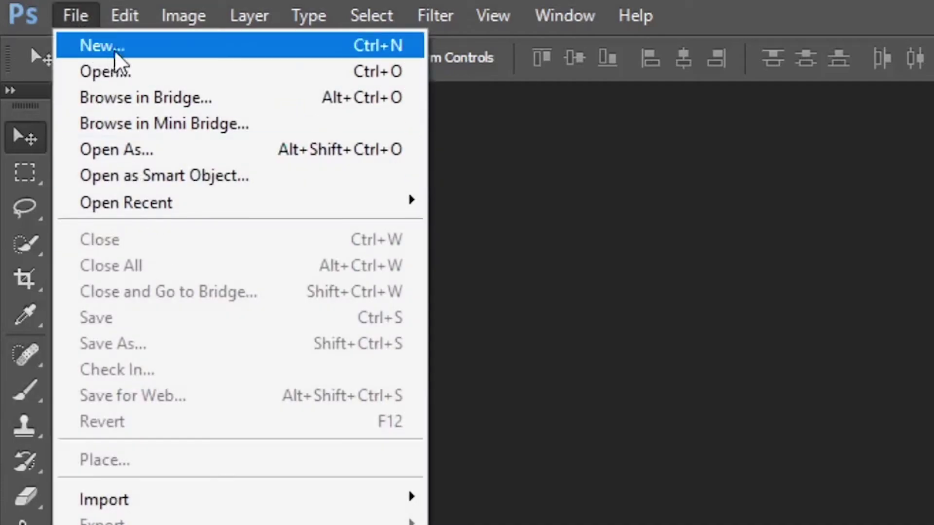
click(116, 48)
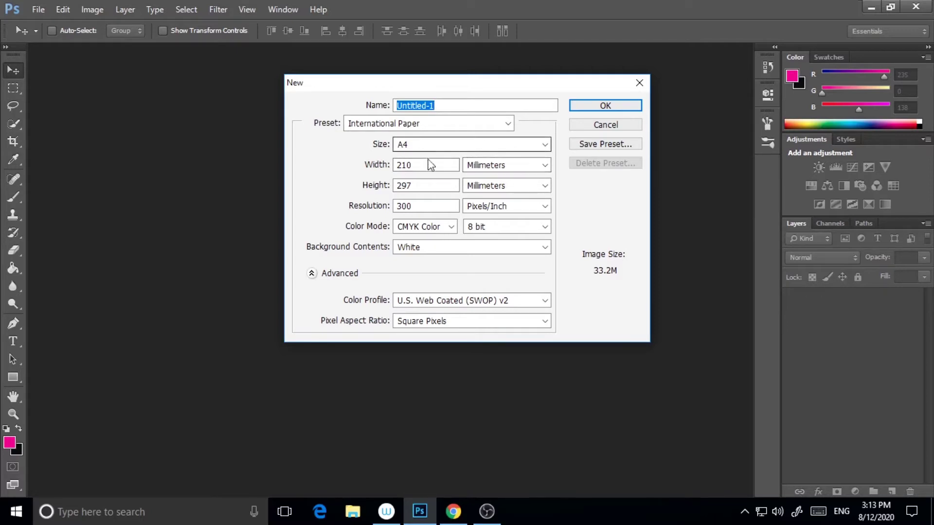
click(409, 149)
click(412, 158)
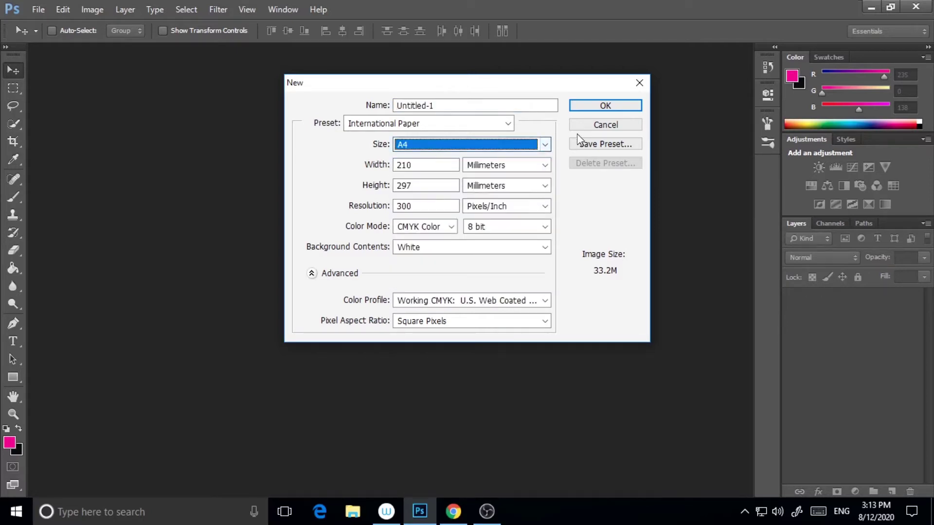
click(605, 106)
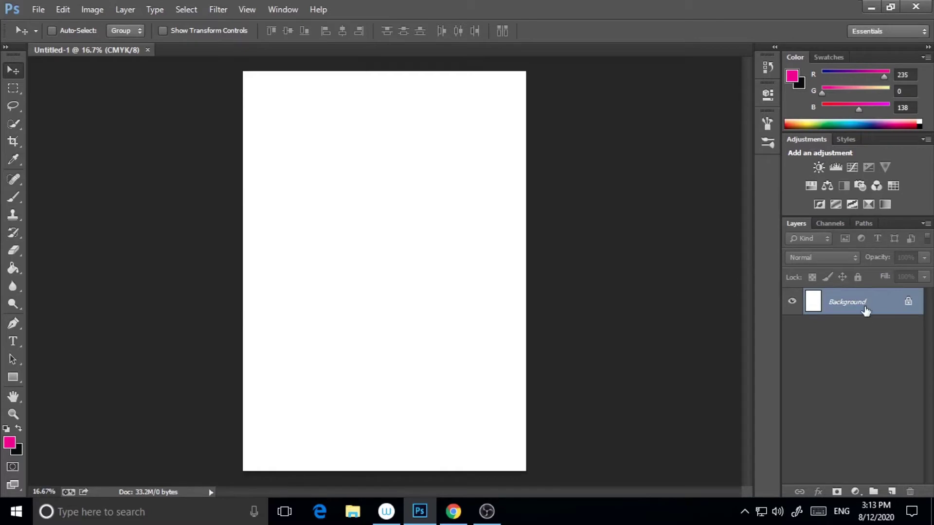
Convert the locked Background into a regular layer, Layer 0.
double_click(866, 309)
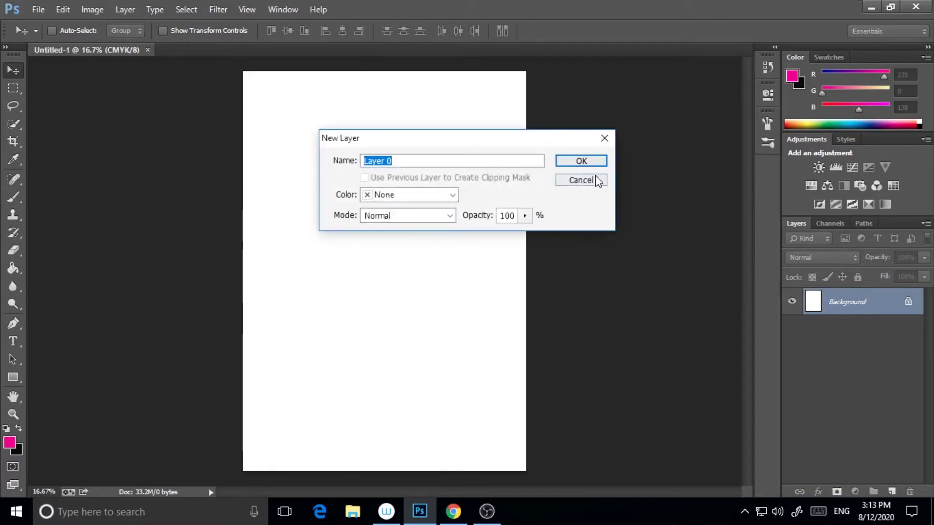
click(598, 180)
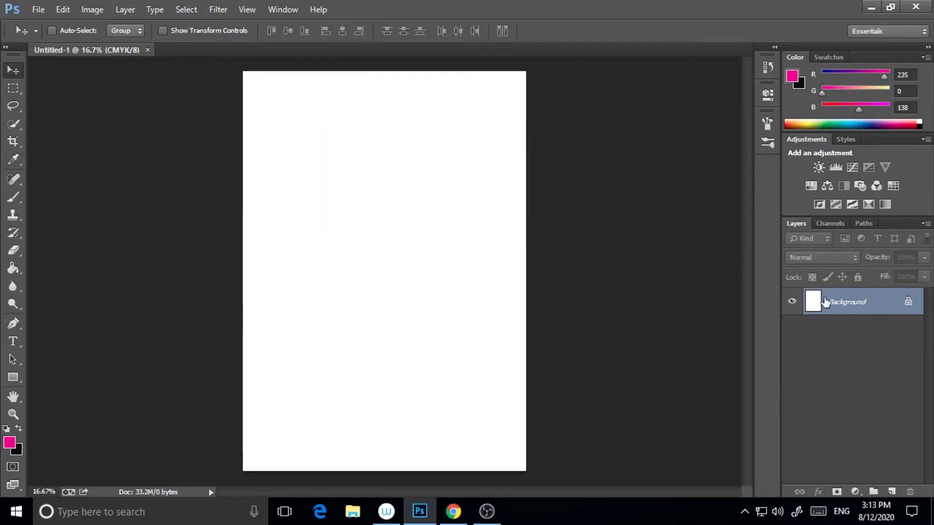
right_click(825, 302)
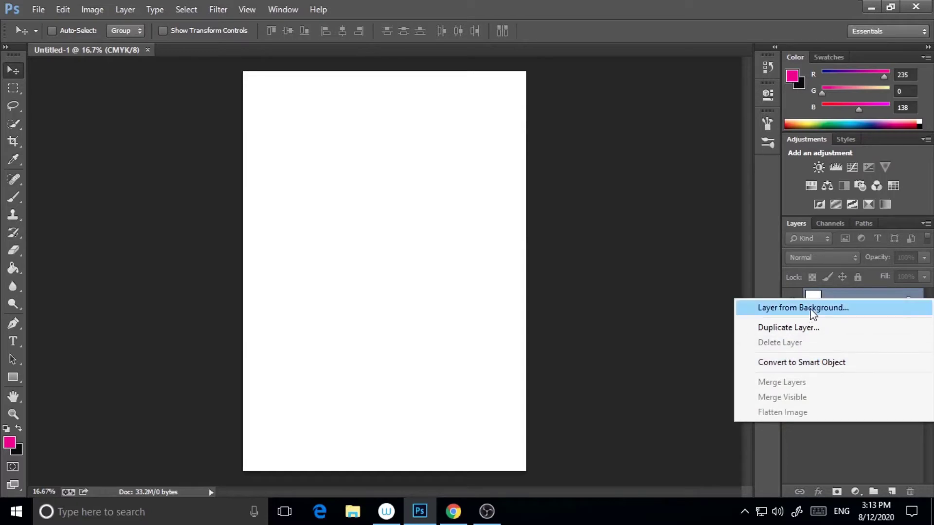
click(812, 308)
click(599, 162)
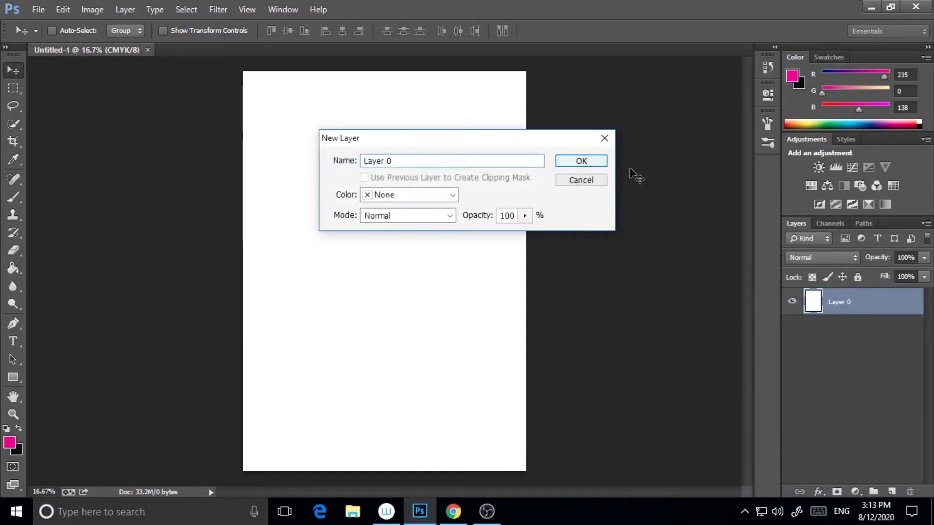
Rename Layer 0 to 'background' and add an empty Layer 1 above it.
double_click(840, 303)
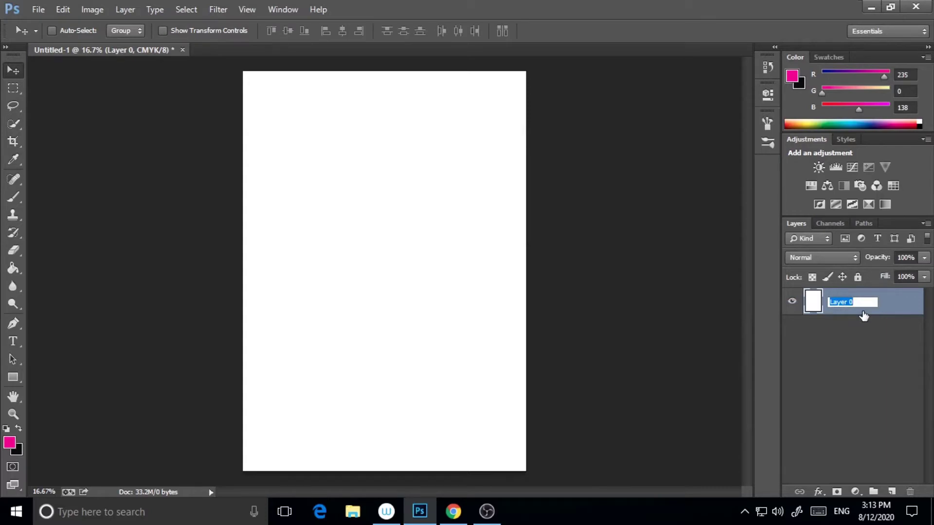
text(background)
click(858, 334)
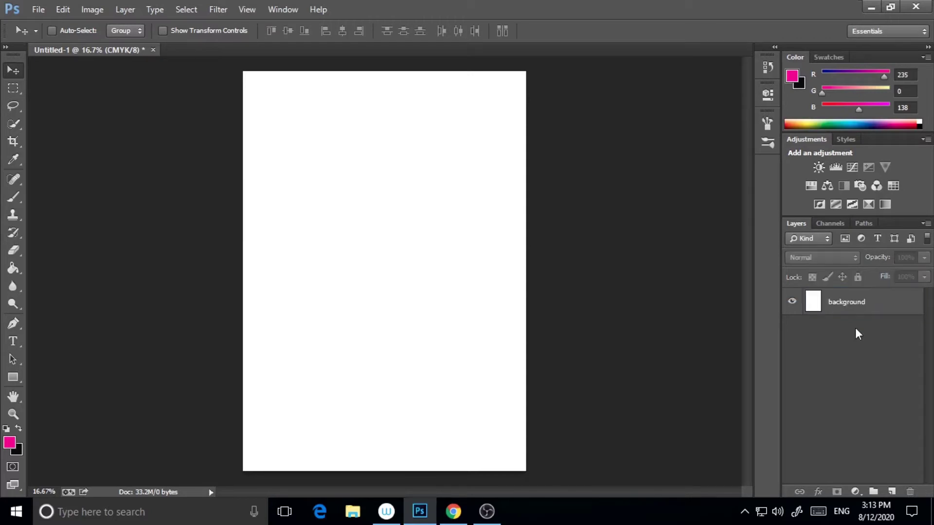
click(892, 491)
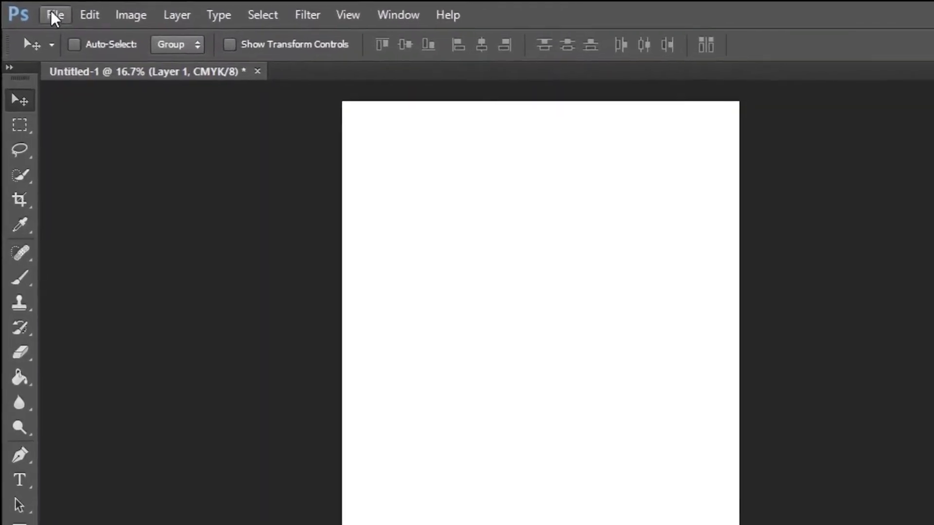
Place the me6 portrait photo into the document.
click(38, 10)
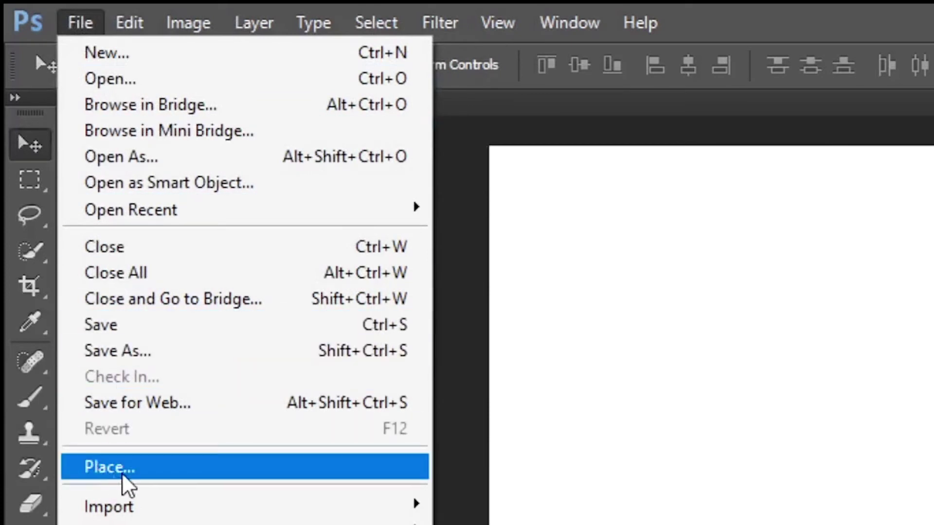
click(117, 468)
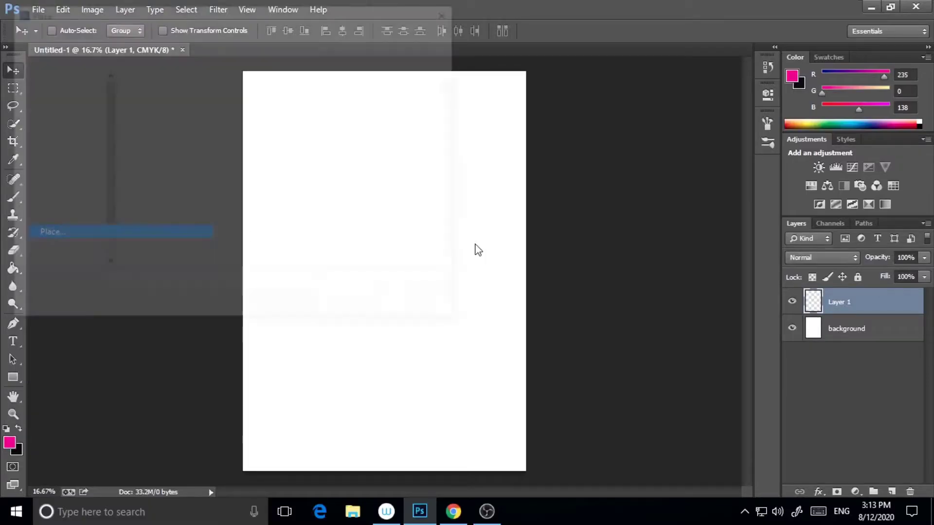
scroll(292, 202, down, 10)
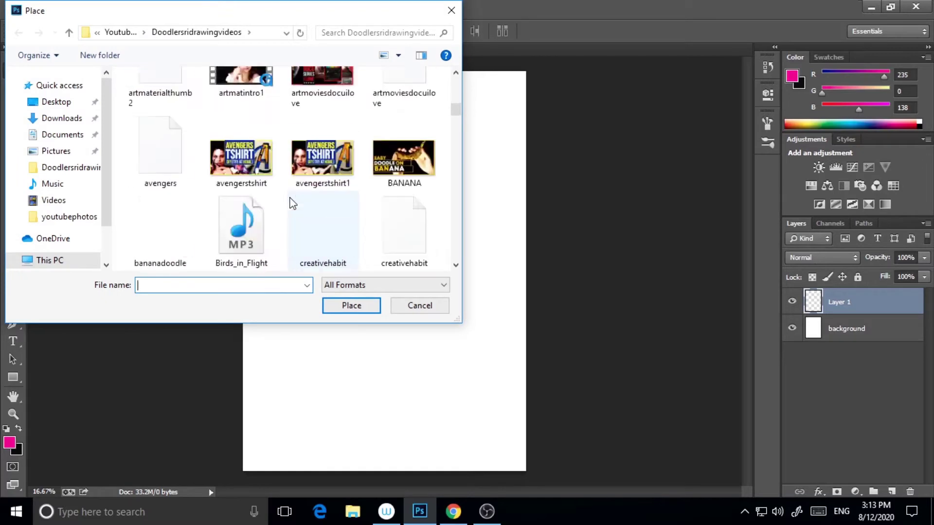
scroll(292, 203, down, 10)
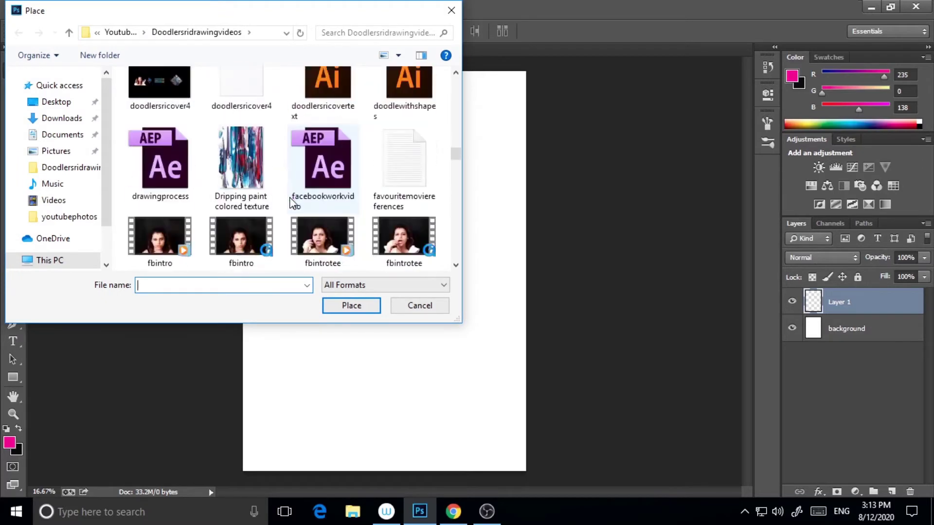
scroll(292, 202, down, 10)
scroll(291, 203, up, 4)
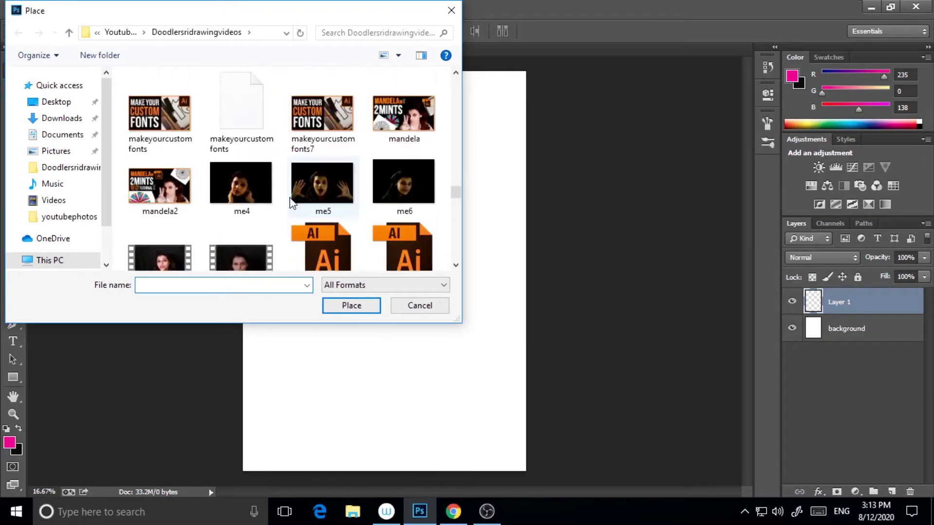
click(381, 192)
click(352, 307)
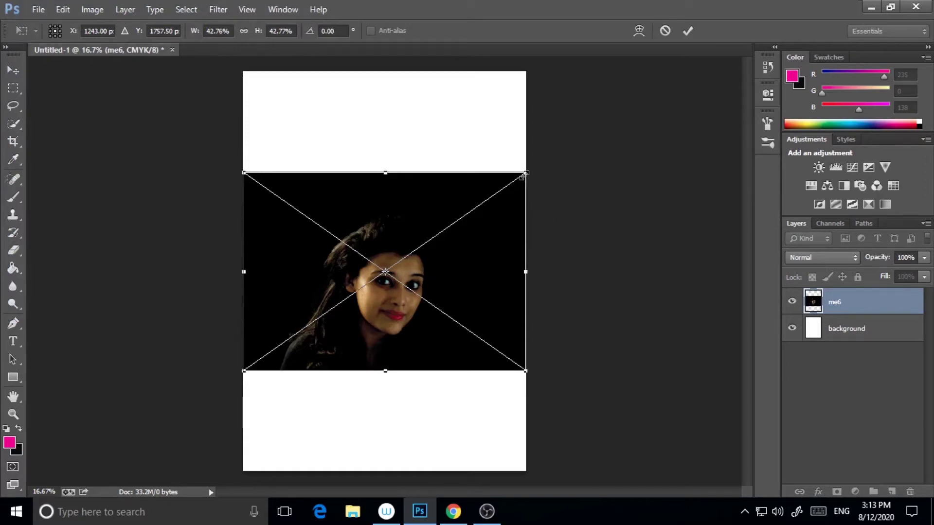
Scale the portrait to about 90% so it covers the page, nudge it, and commit.
drag(523, 176, 654, 30)
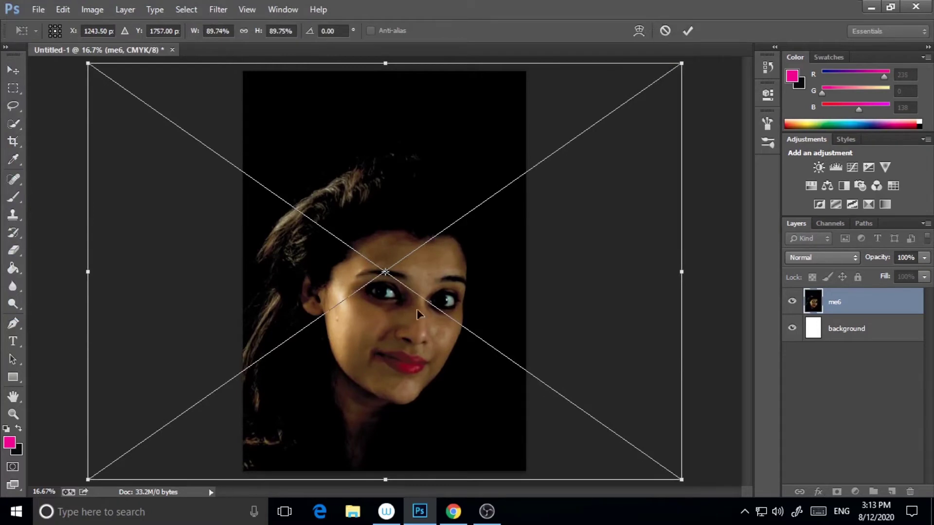
drag(409, 340, 412, 347)
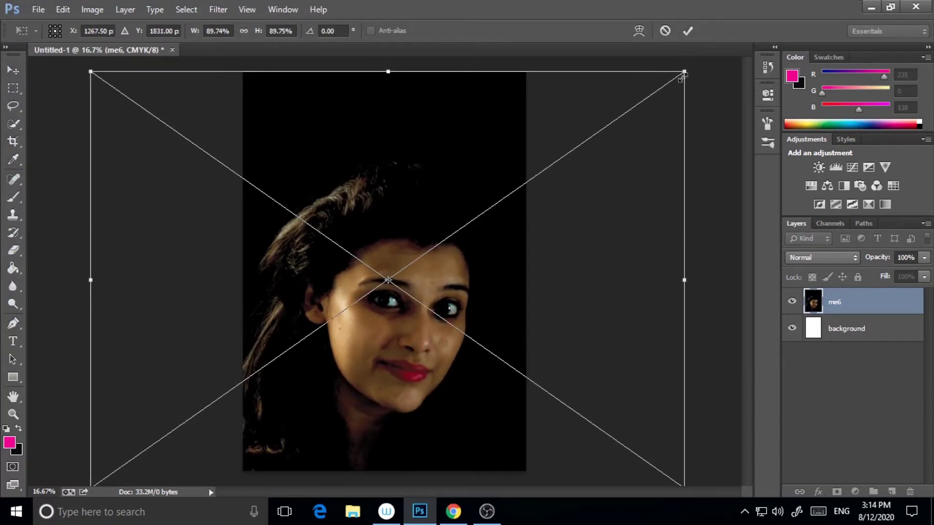
drag(681, 75, 687, 73)
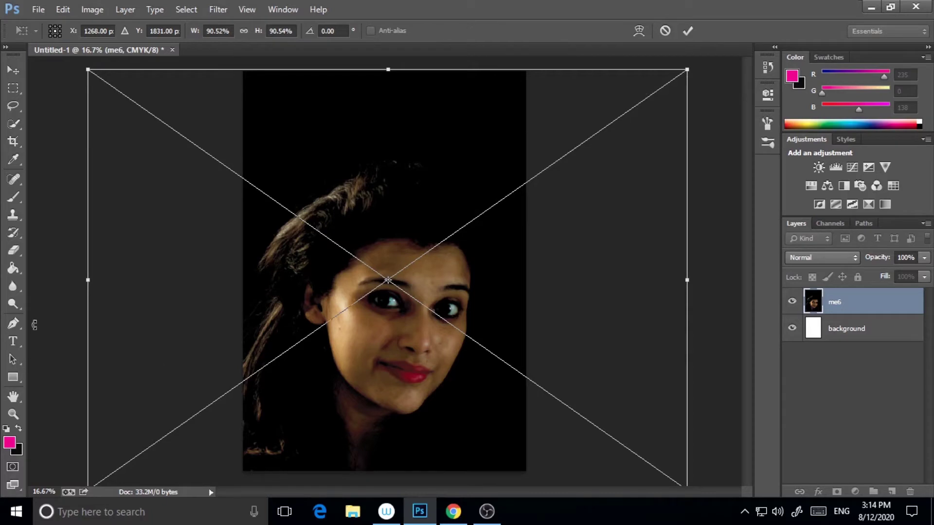
click(13, 286)
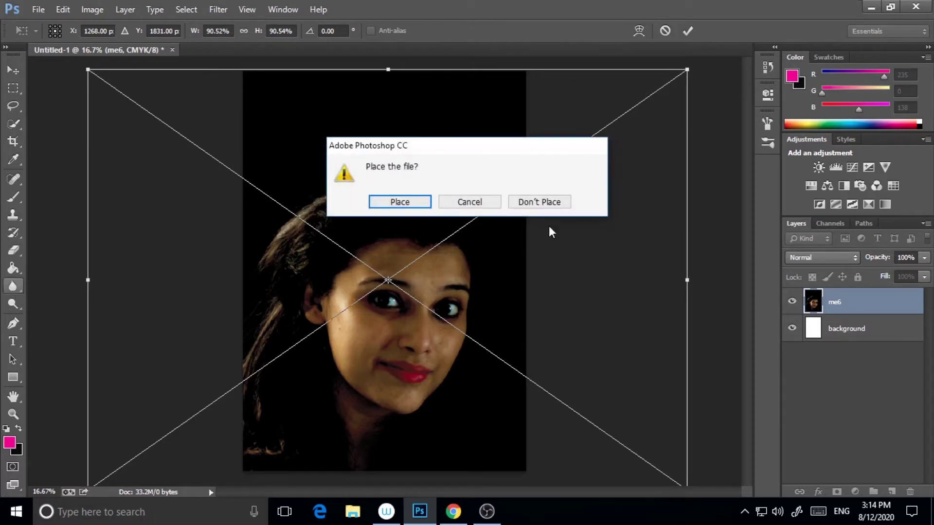
click(400, 202)
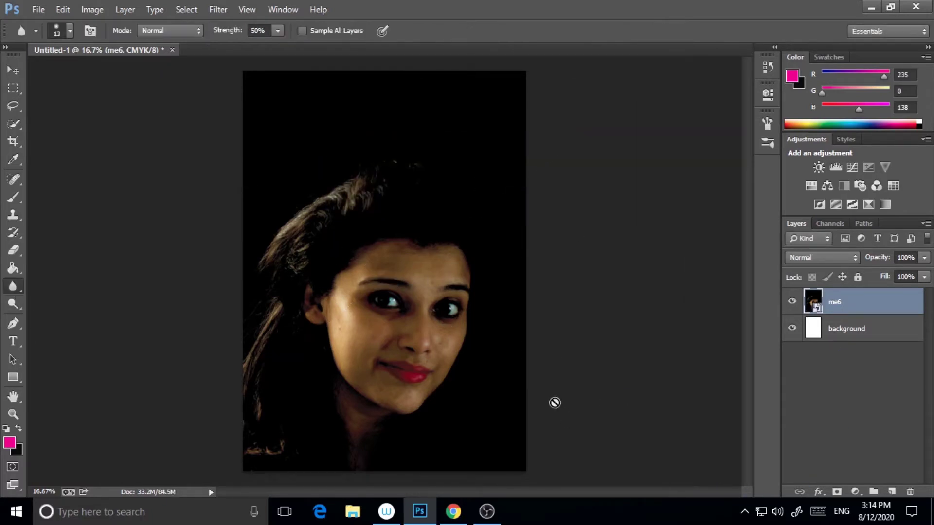
Add a new empty Layer 1 above the background layer.
click(852, 325)
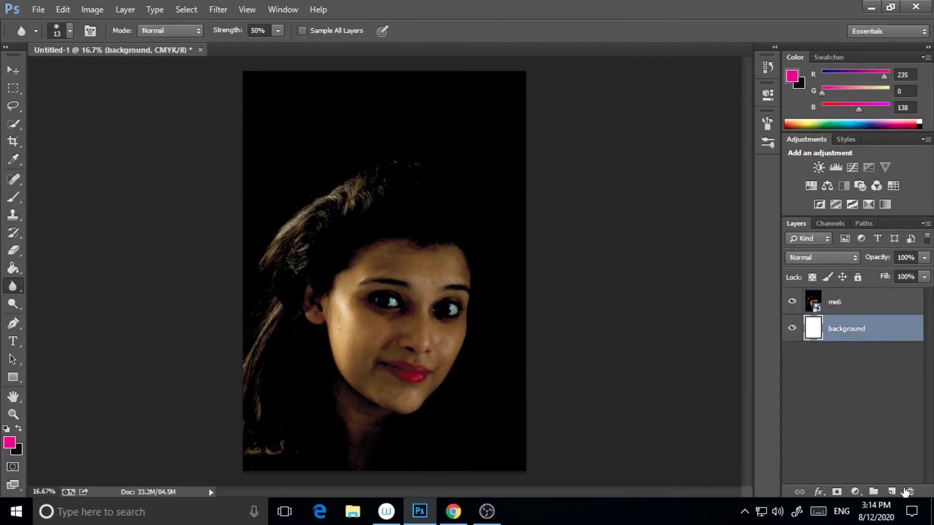
click(853, 307)
right_click(855, 308)
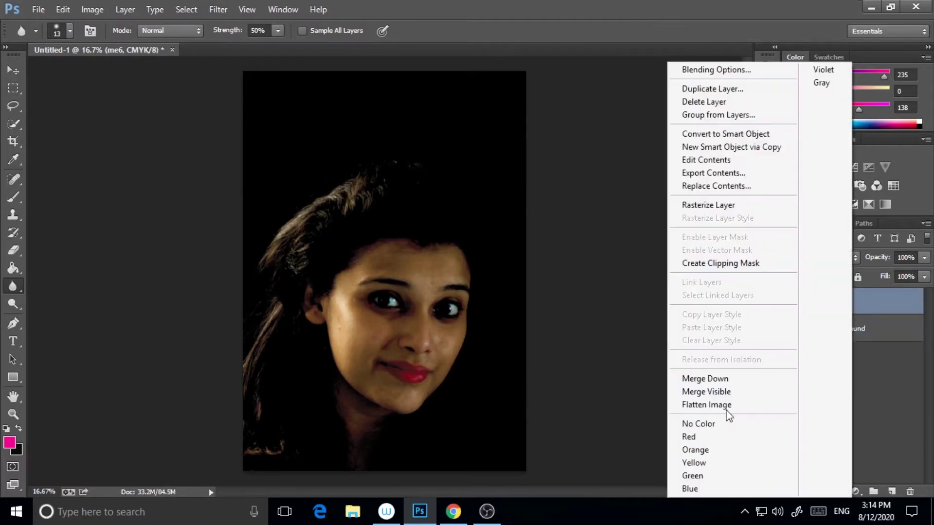
click(880, 304)
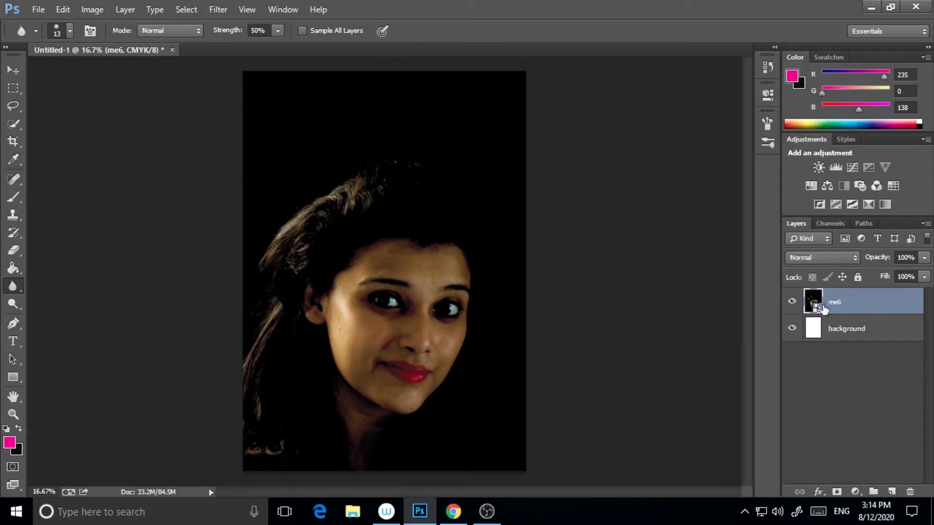
right_click(836, 304)
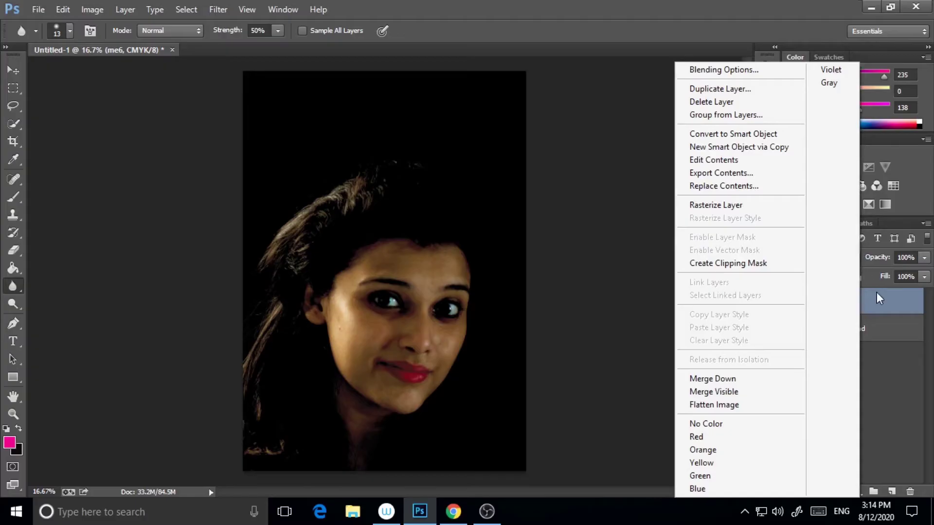
click(877, 294)
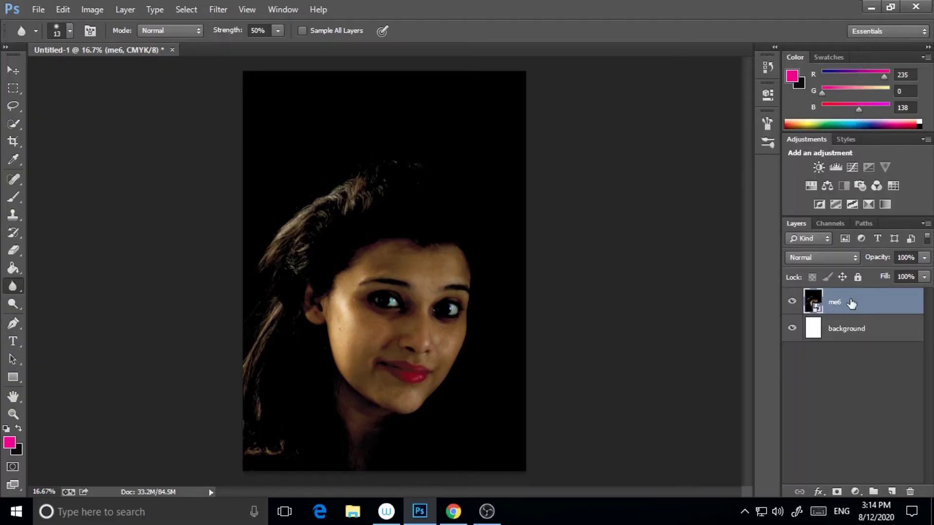
click(857, 332)
click(891, 492)
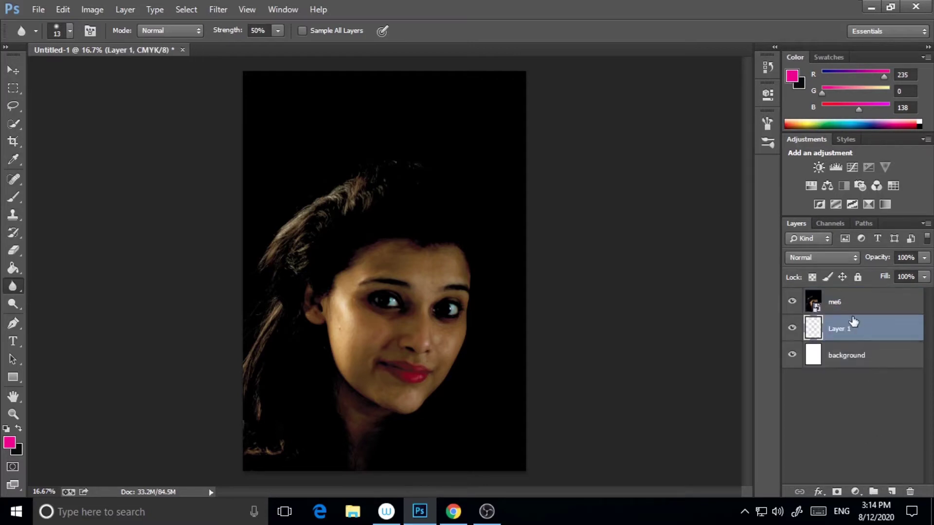
Merge the me6 layer and Layer 1 into a single layer.
shift+click(843, 306)
click(854, 360)
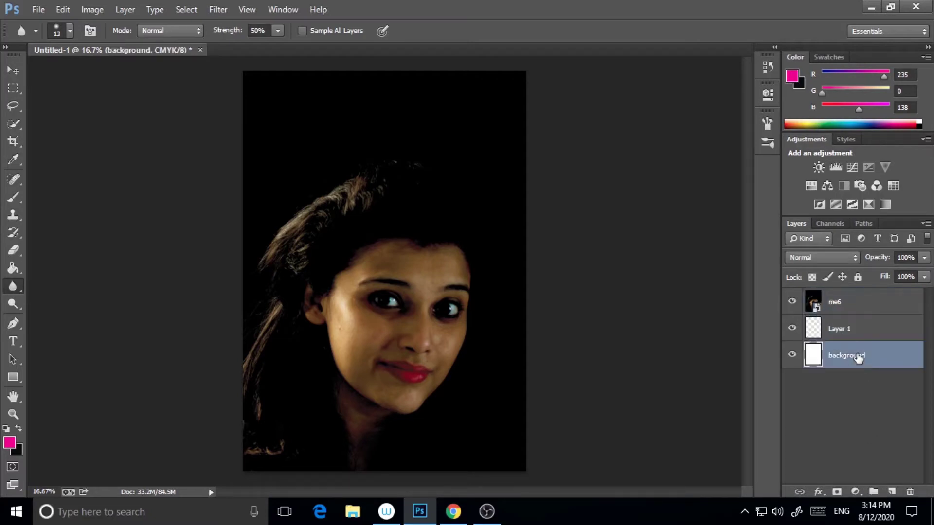
click(849, 330)
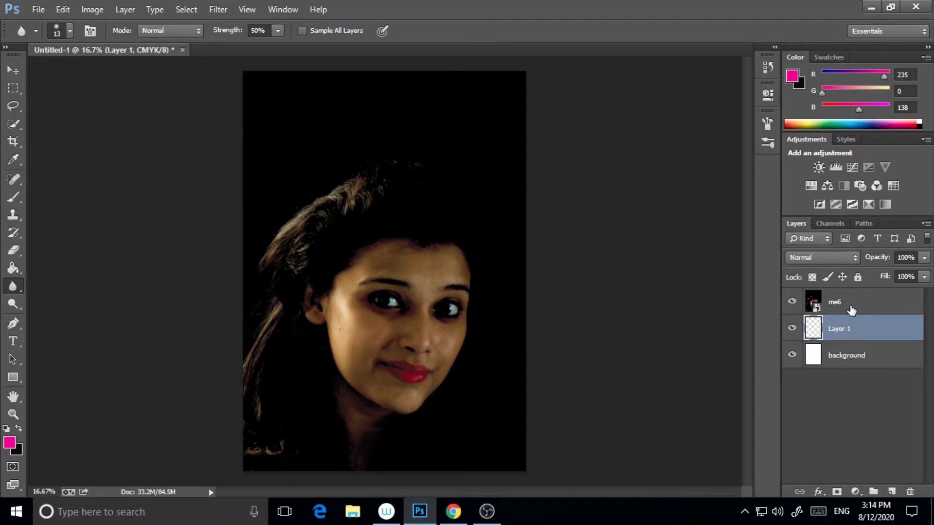
shift+click(848, 311)
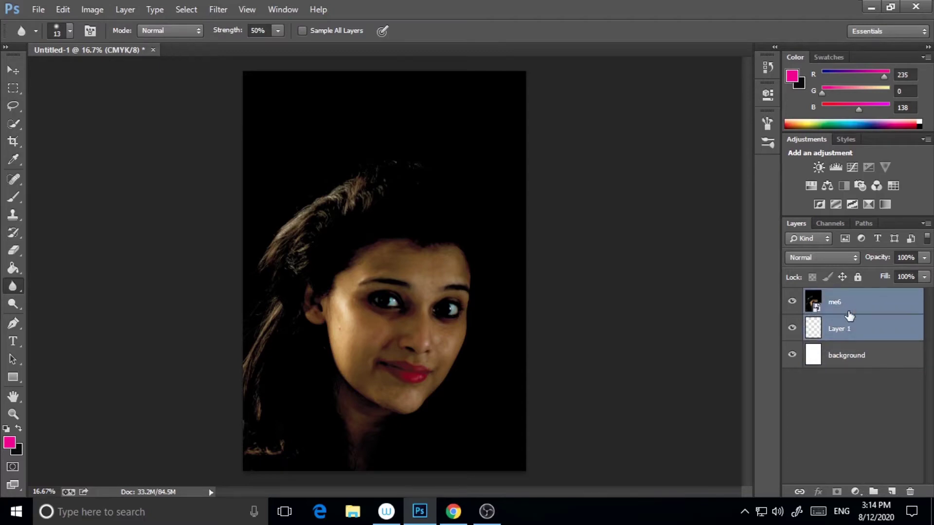
right_click(848, 314)
click(778, 392)
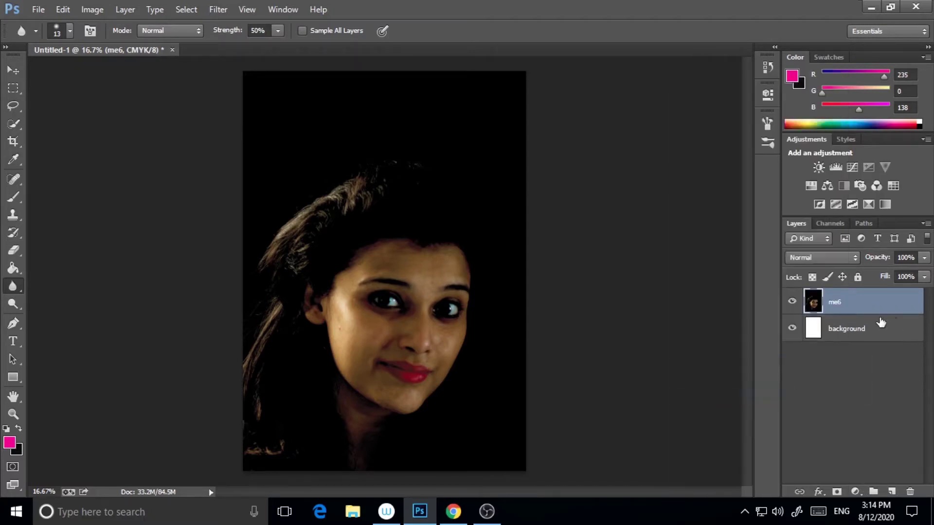
Rename the merged portrait layer to 'picture'.
right_click(857, 308)
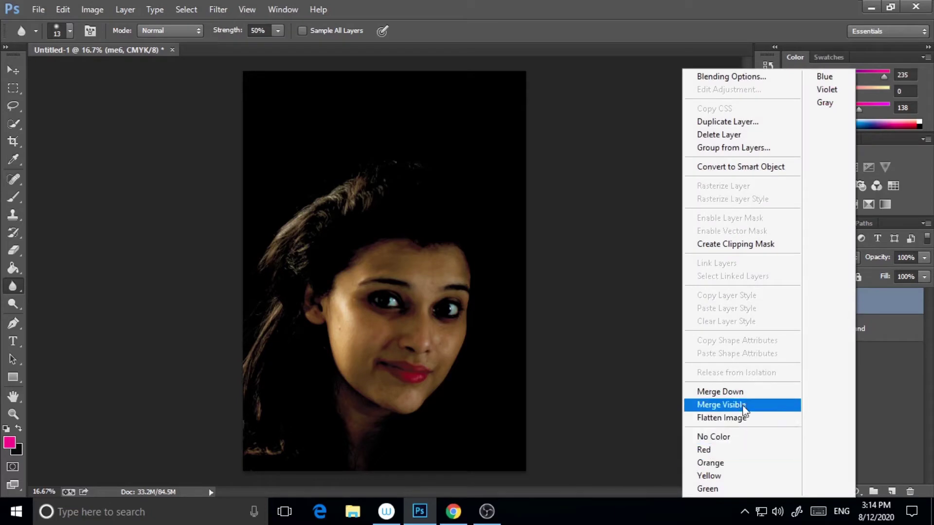
click(882, 301)
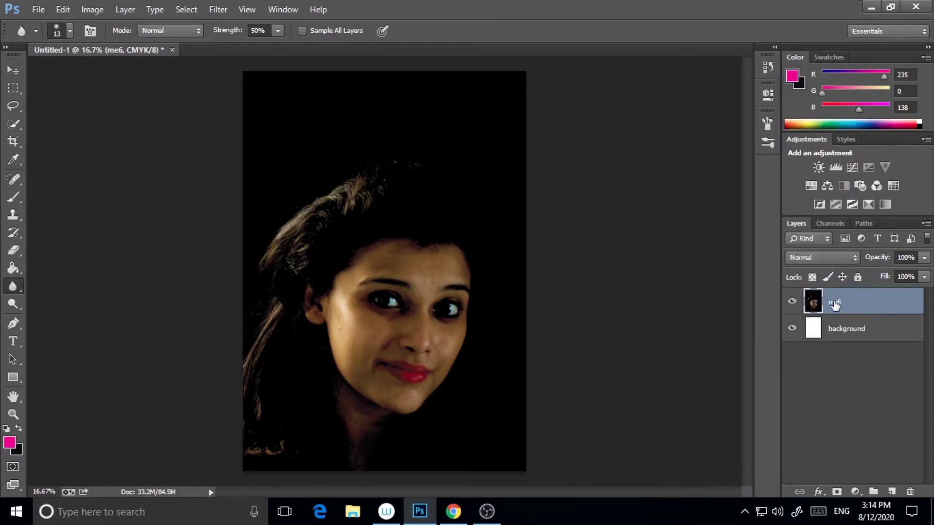
double_click(836, 305)
text(picture)
key(Return)
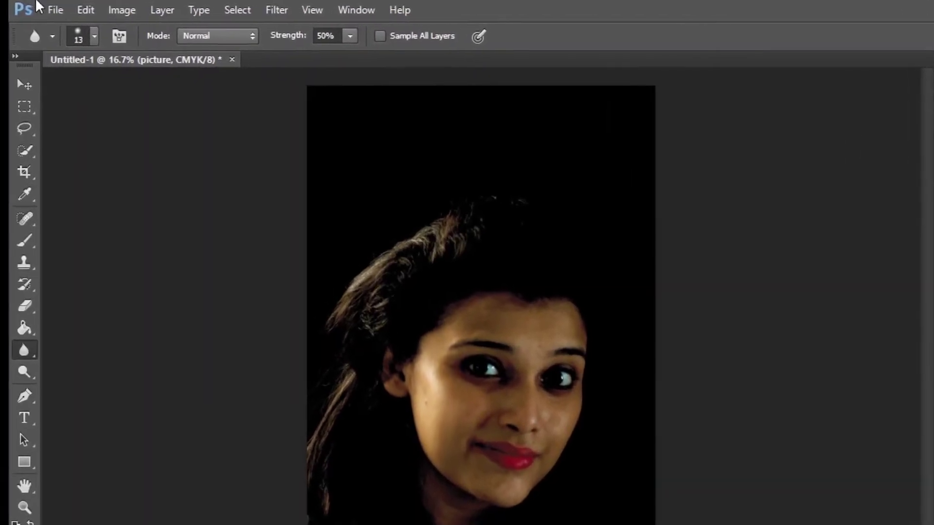
Open Levels on the picture layer and raise the black input to 11 on the CMYK channel.
click(112, 12)
mouse_move(184, 61)
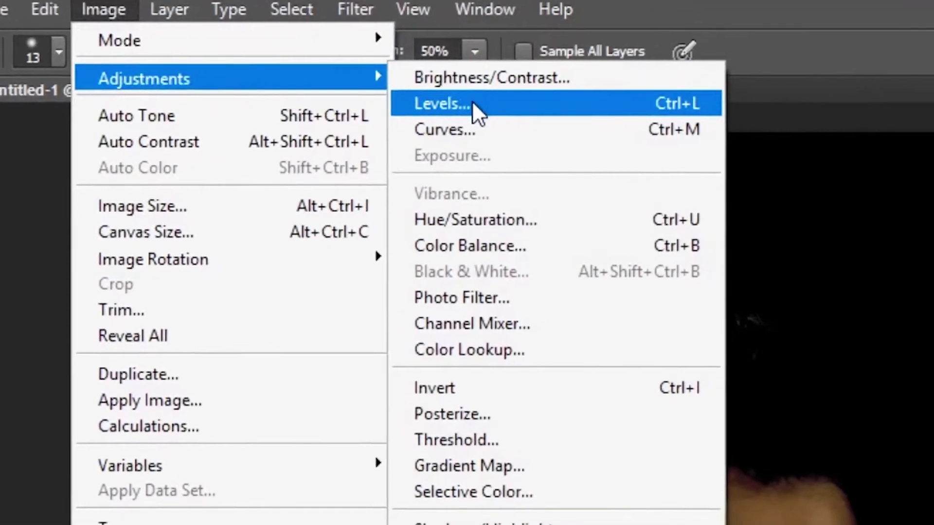
click(566, 115)
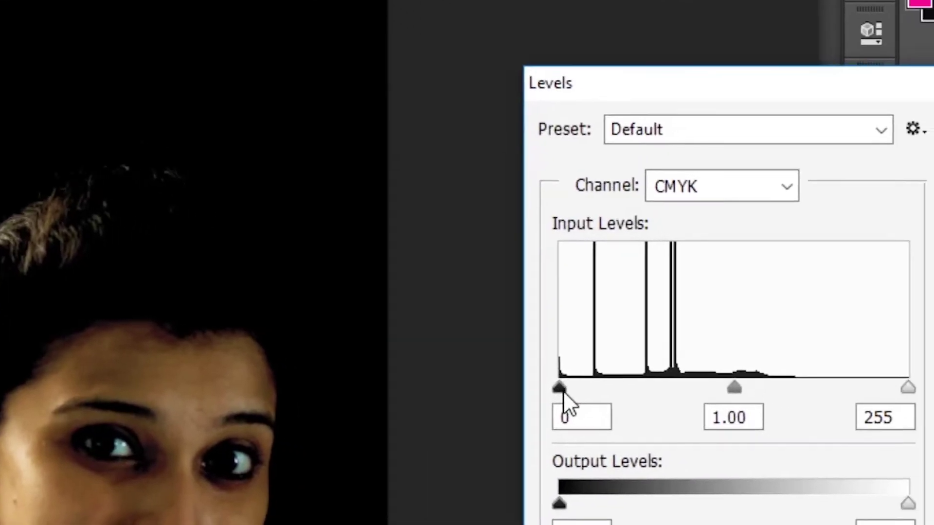
drag(845, 464, 848, 465)
drag(468, 367, 481, 369)
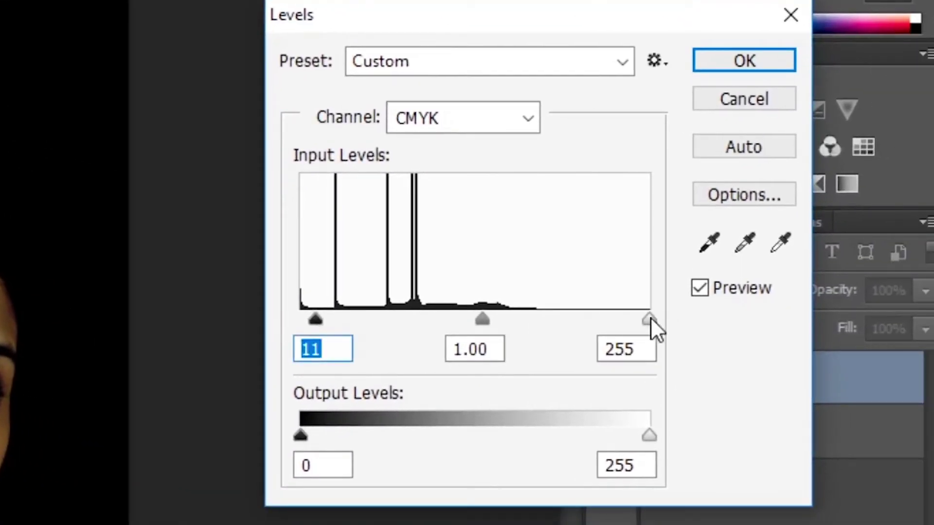
click(650, 317)
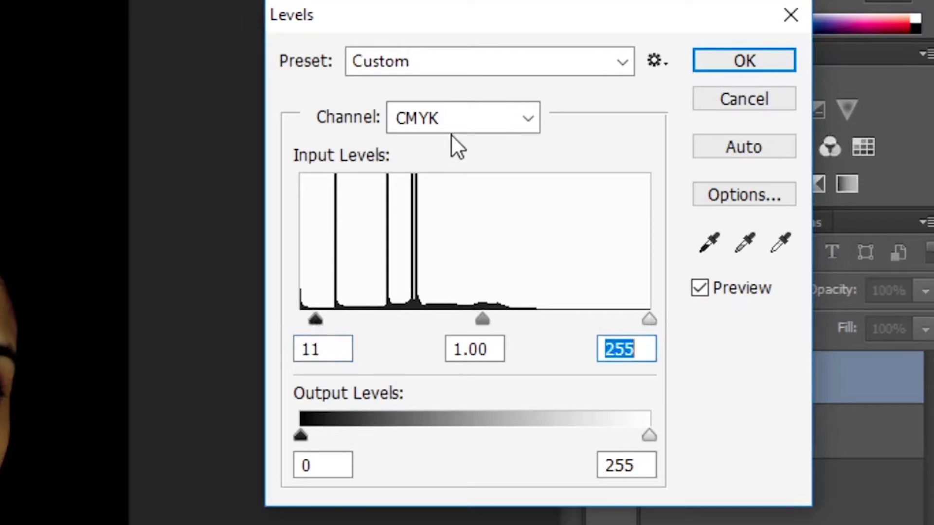
click(454, 121)
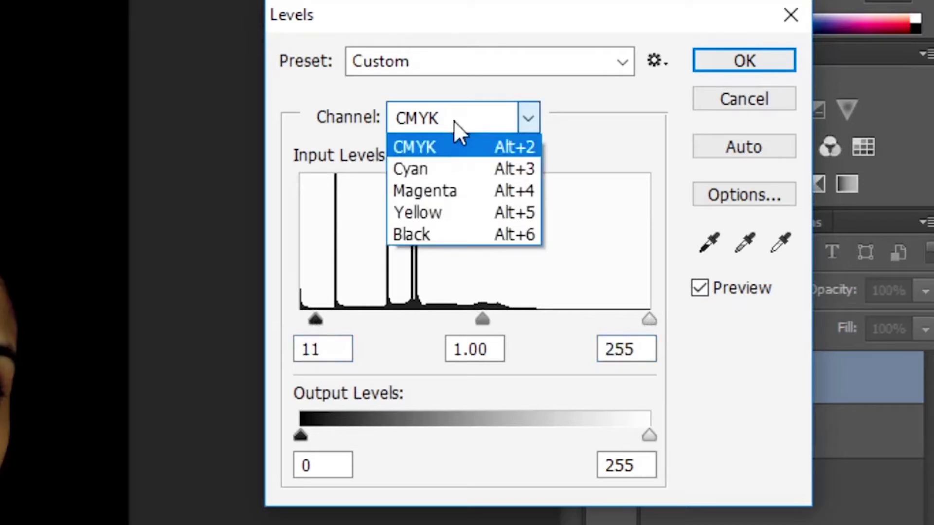
click(518, 124)
Set the midtone to 0.92 and the white input to 228, then apply Levels.
drag(649, 320, 625, 319)
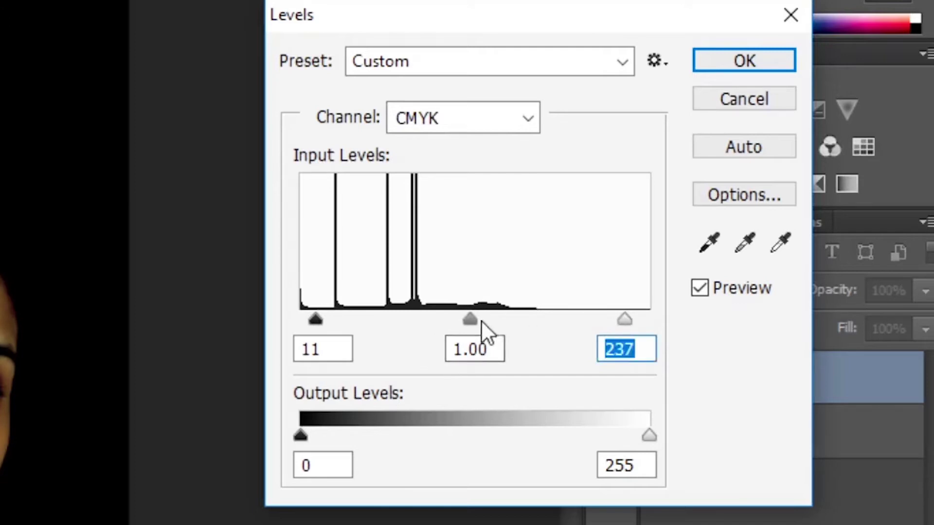
drag(468, 319, 478, 321)
drag(633, 322, 613, 321)
mouse_move(315, 324)
mouse_down()
mouse_move(325, 323)
mouse_move(315, 323)
mouse_up()
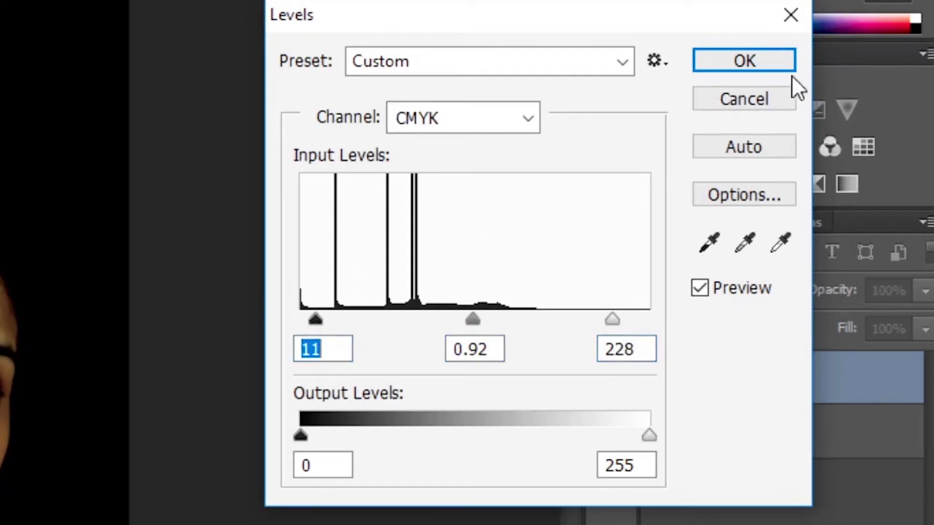
click(736, 57)
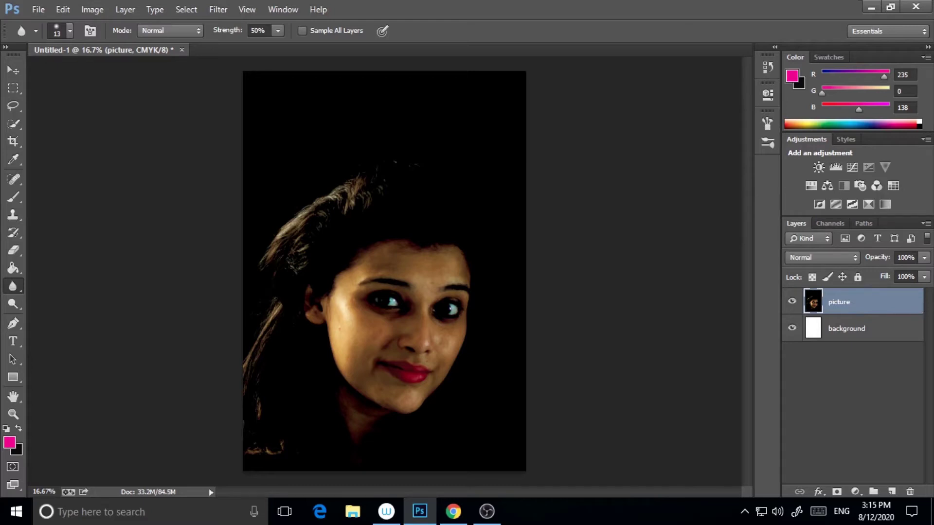
click(34, 8)
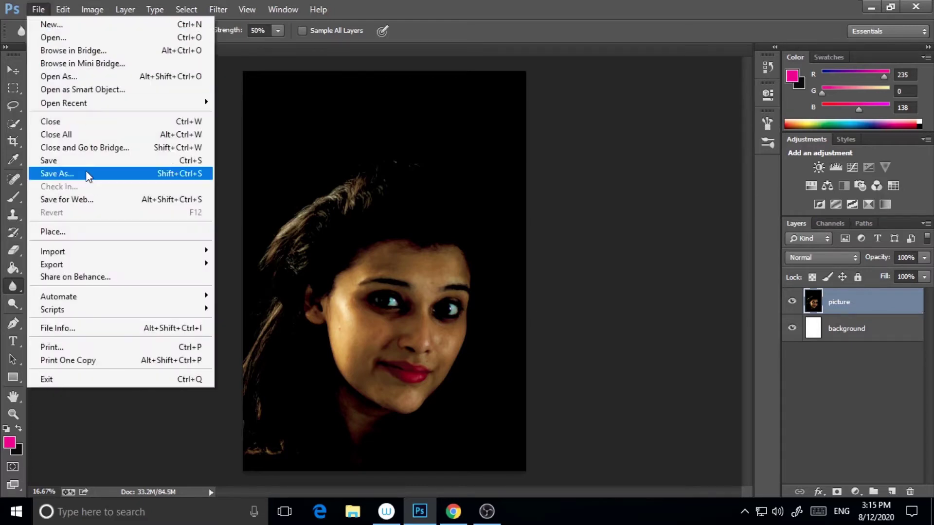
Browse Save As to the Doodlersridrawingvideos folder keeping PSD format, then cancel.
click(85, 172)
scroll(351, 214, down, 10)
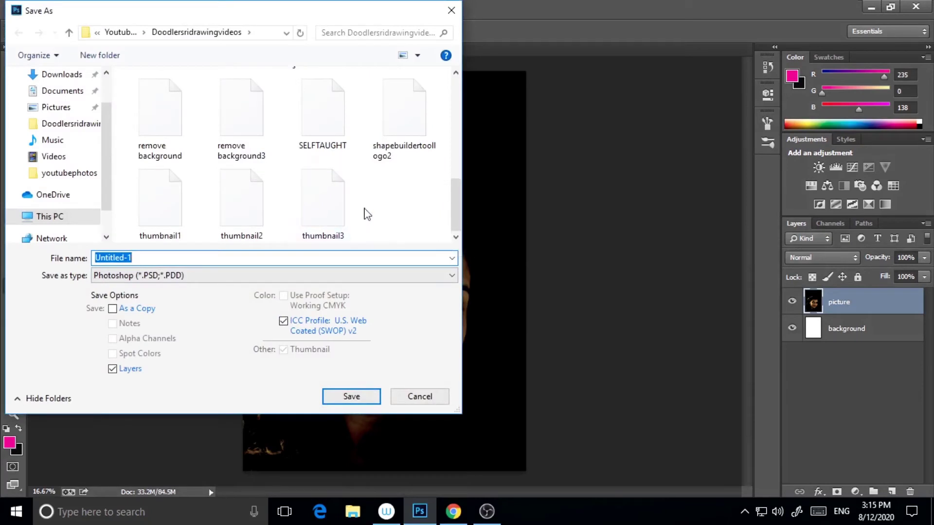
scroll(369, 221, up, 3)
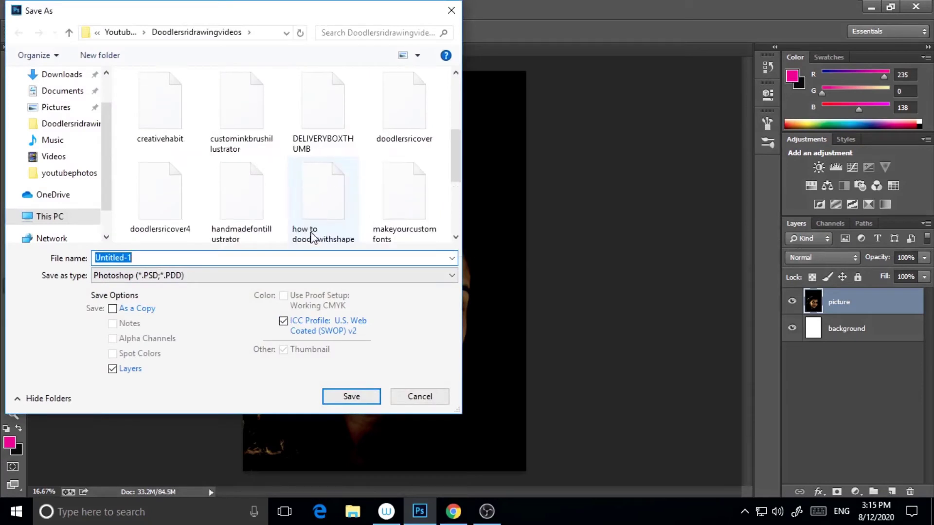
click(80, 123)
click(319, 276)
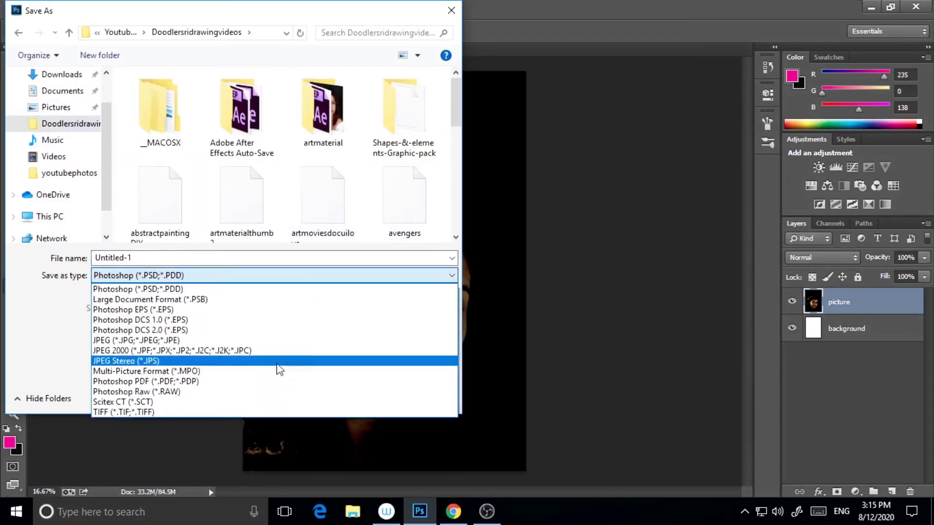
click(518, 205)
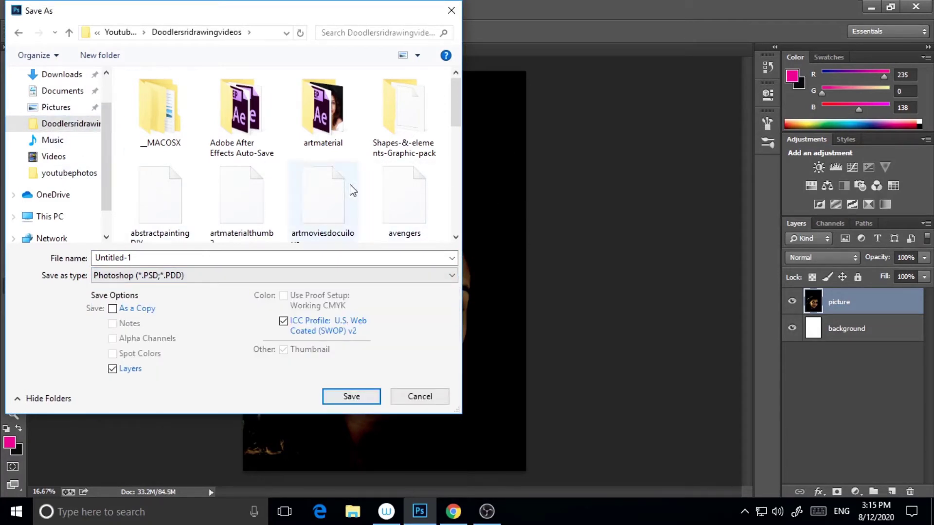
click(397, 281)
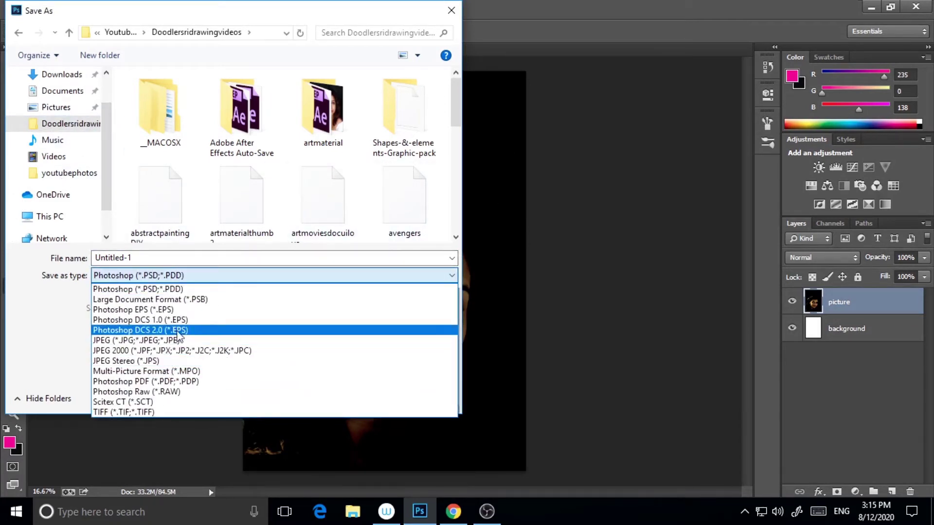
click(369, 169)
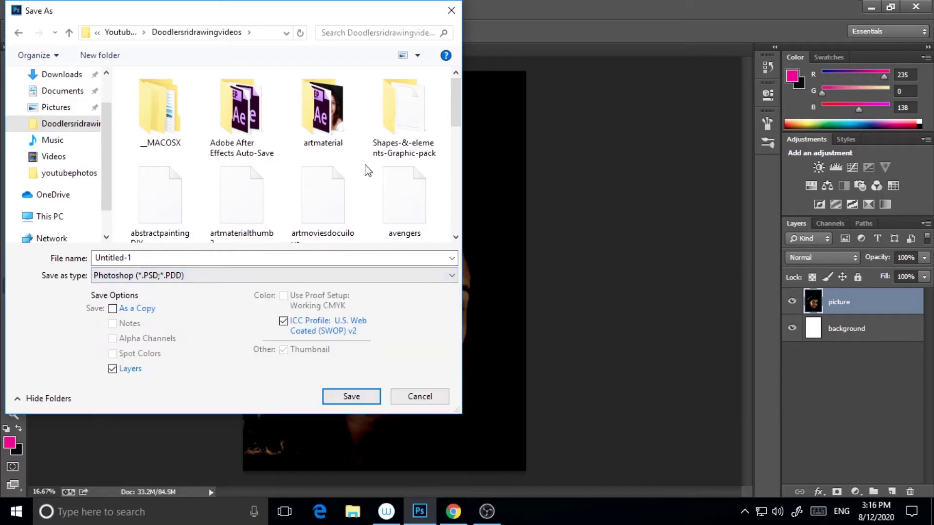
click(379, 278)
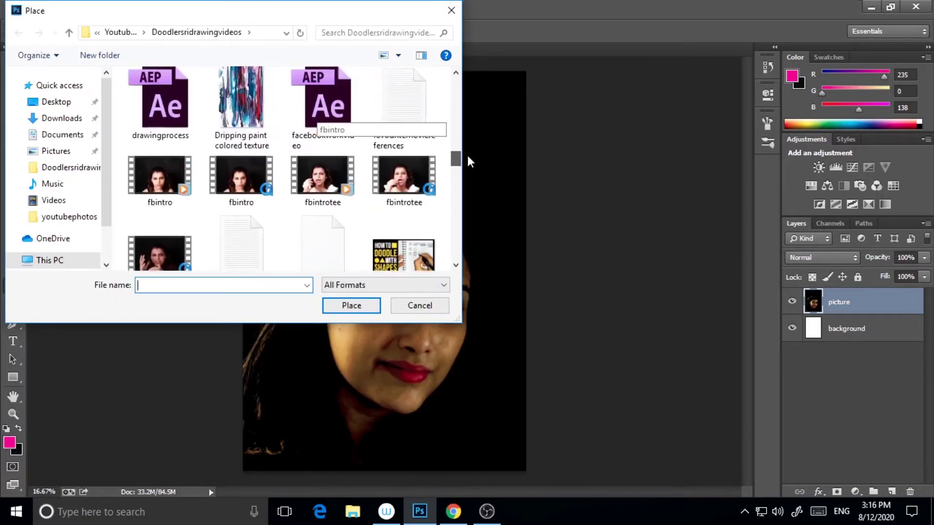
Place the Dripping paint colored texture image into the document.
scroll(468, 156, up, 1)
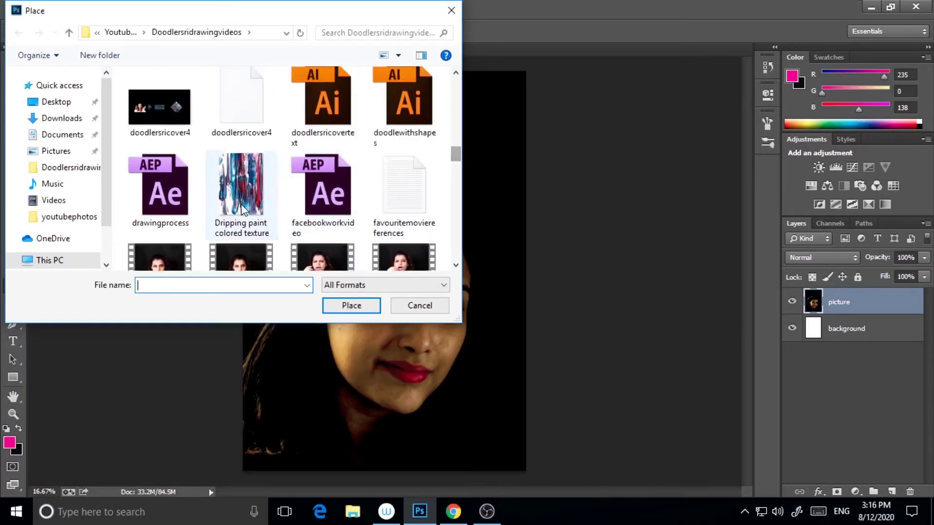
click(242, 233)
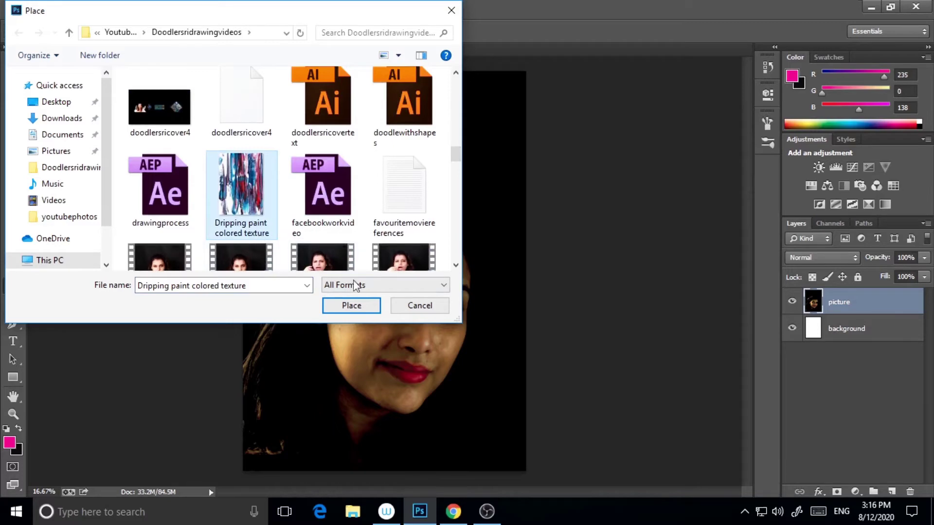
click(353, 305)
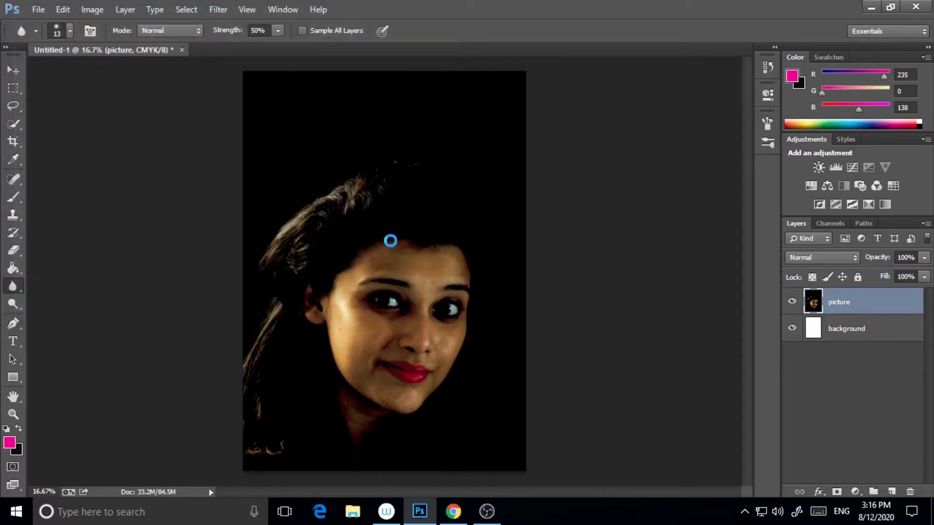
Commit the placed texture so it fills the canvas above the picture layer.
key(z)
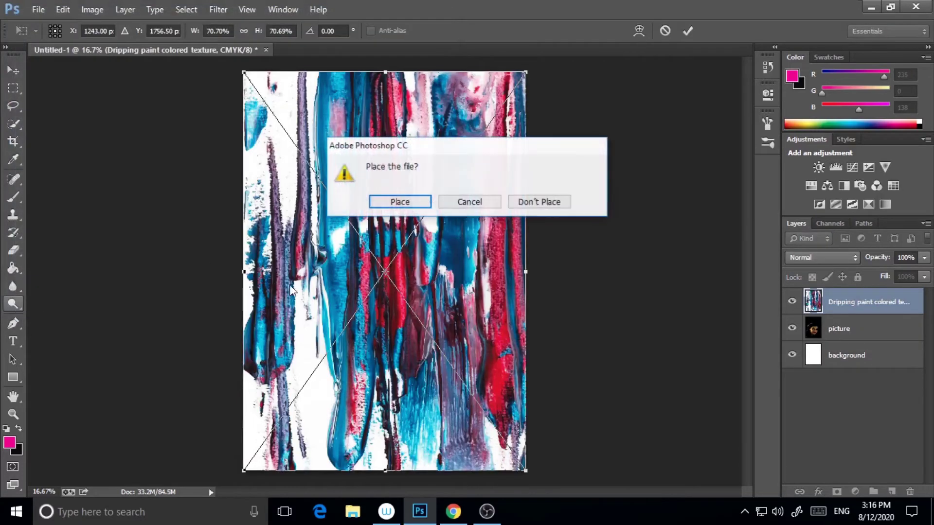
click(400, 201)
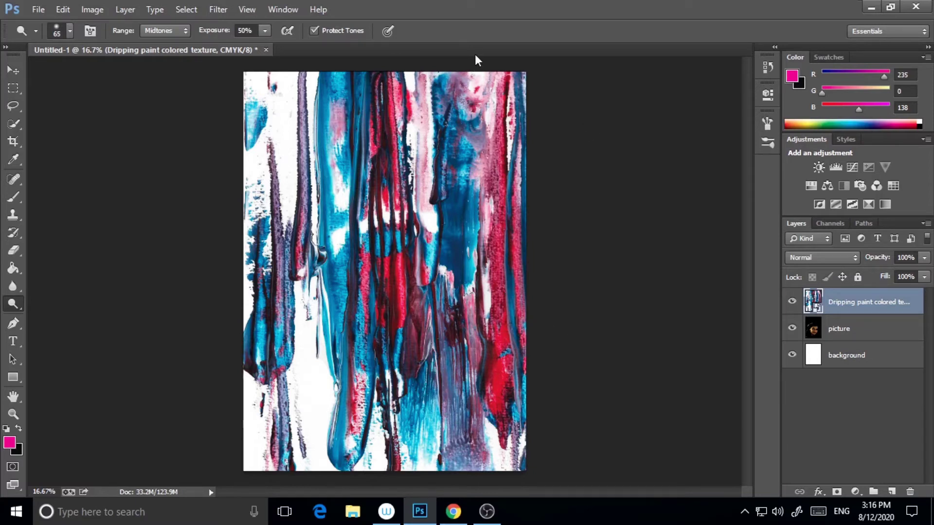
click(882, 330)
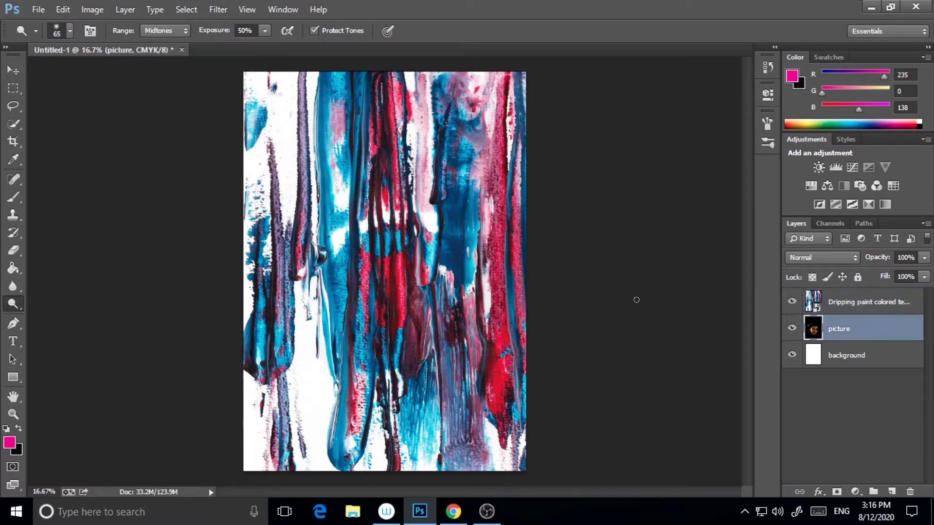
click(840, 314)
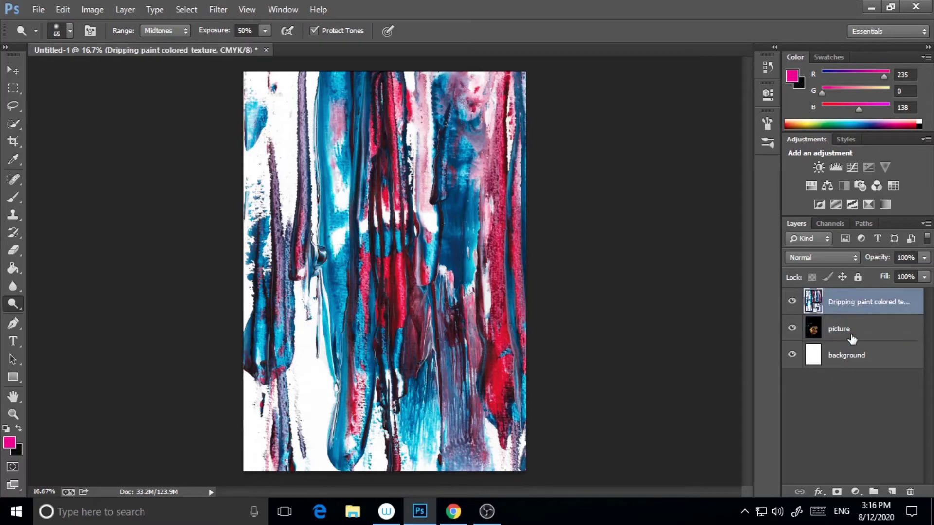
click(852, 337)
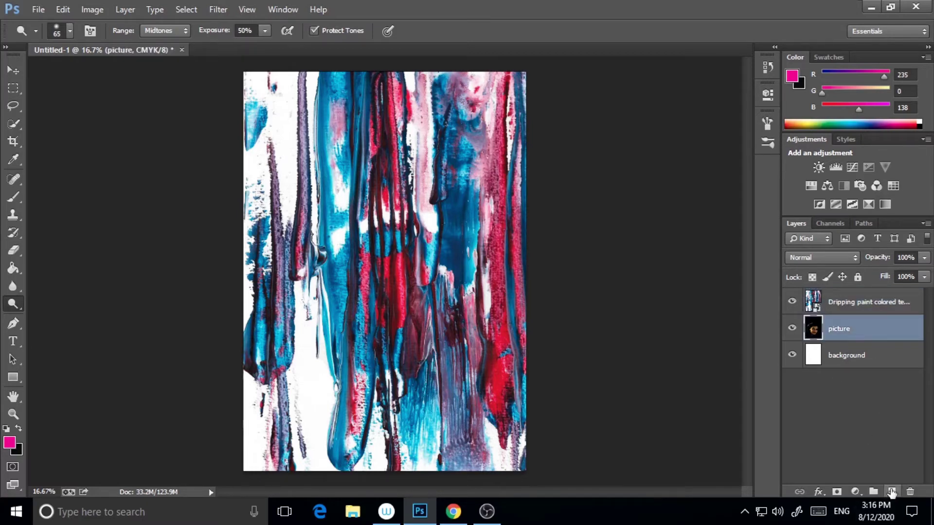
Add an empty layer and merge it into the dripping paint texture layer.
click(892, 492)
ctrl+click(873, 310)
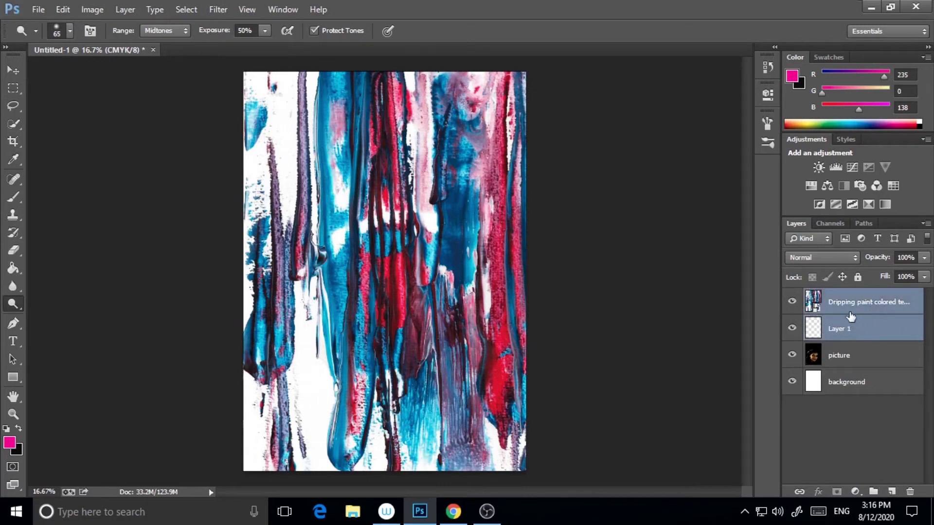
right_click(852, 316)
click(757, 379)
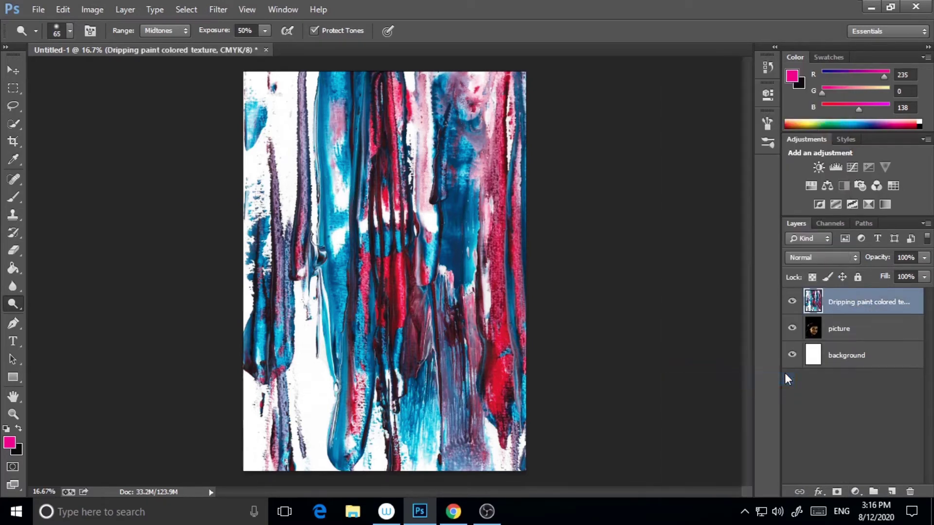
right_click(852, 307)
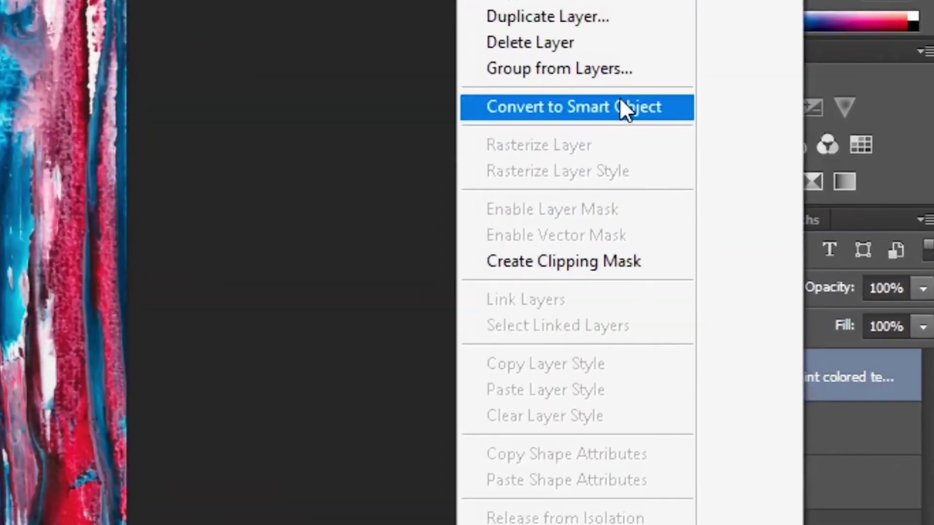
Create a clipping mask clipping the Dripping paint colored texture to the picture layer.
click(548, 264)
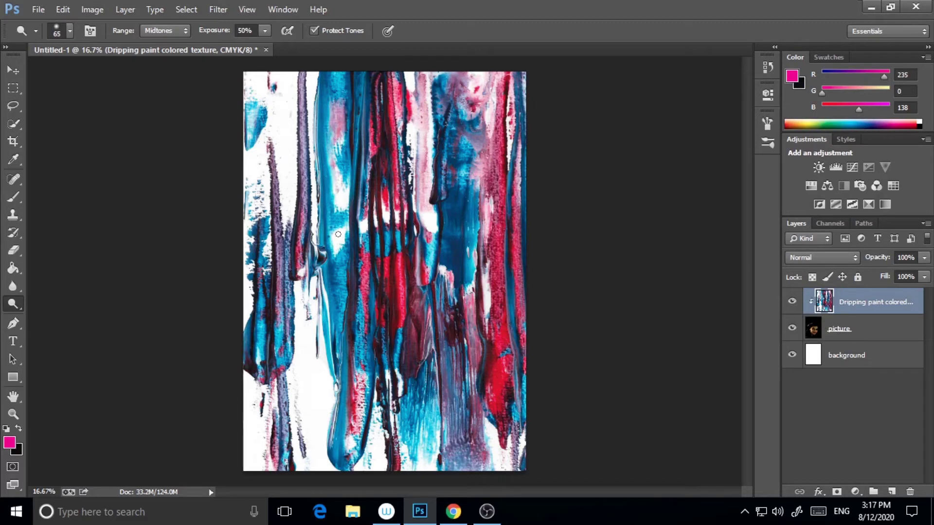
Select the Eraser Tool with the textured 261 brush preset.
click(14, 251)
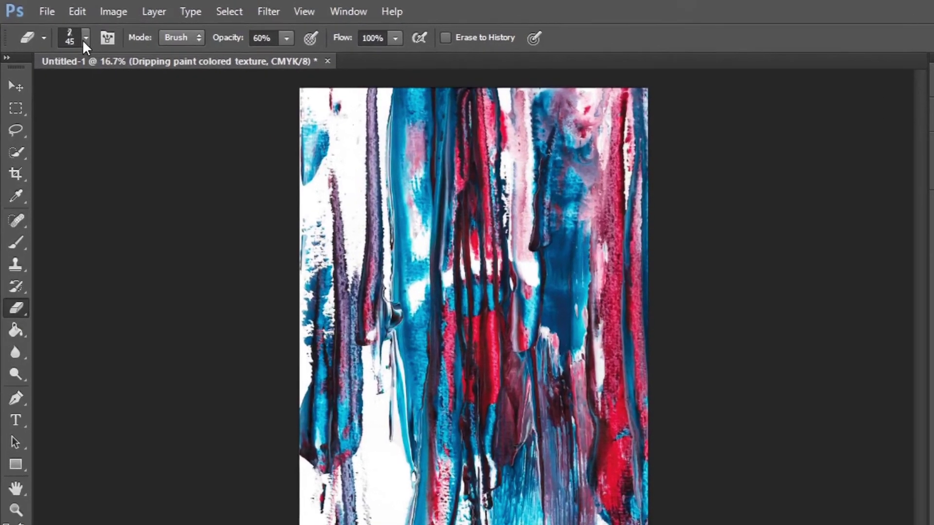
click(71, 31)
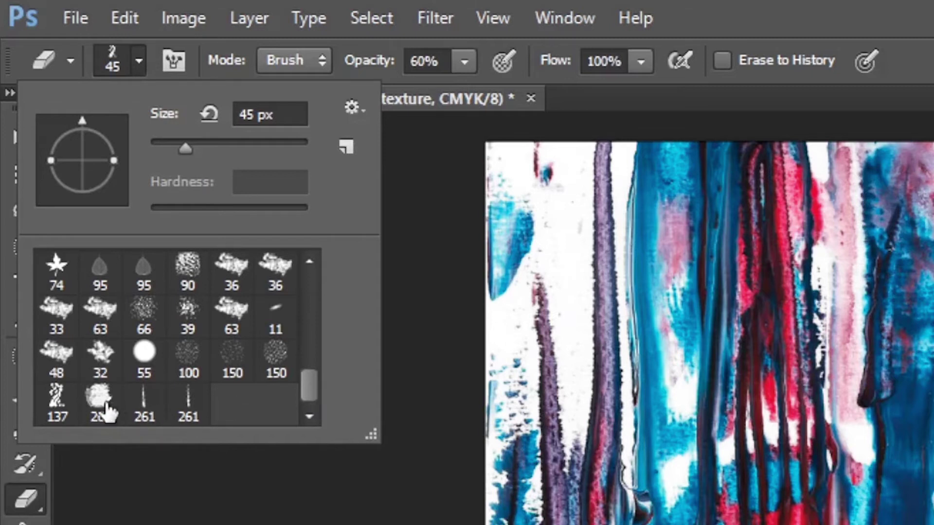
click(100, 412)
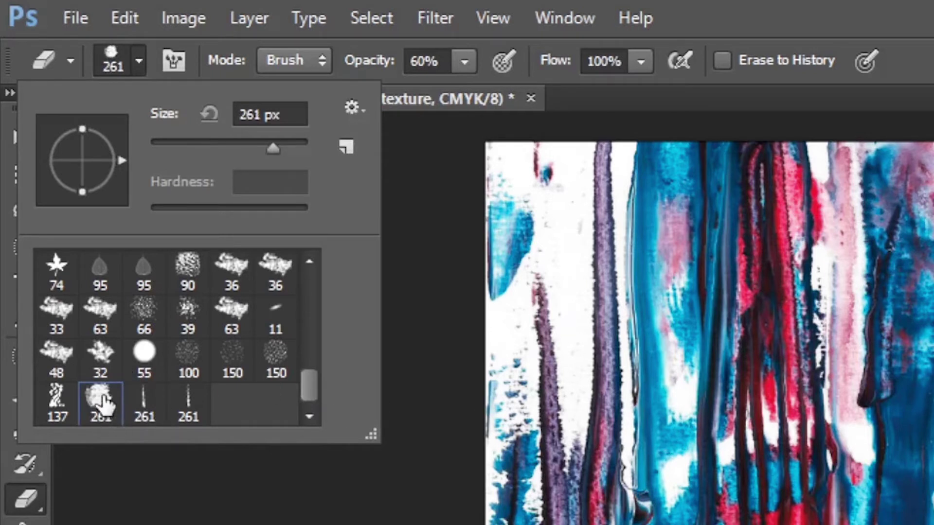
click(139, 62)
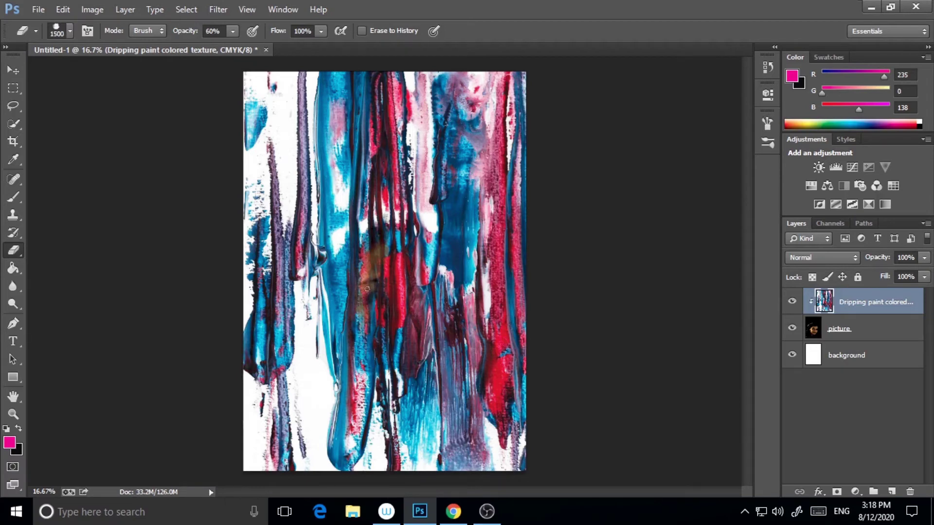
Erase texture over the face centre, eyes, cheeks and forehead with a smaller eraser.
mouse_move(387, 244)
mouse_down()
mouse_move(387, 229)
mouse_move(372, 291)
mouse_up()
key(bracketleft)
key(bracketleft)
key(bracketleft)
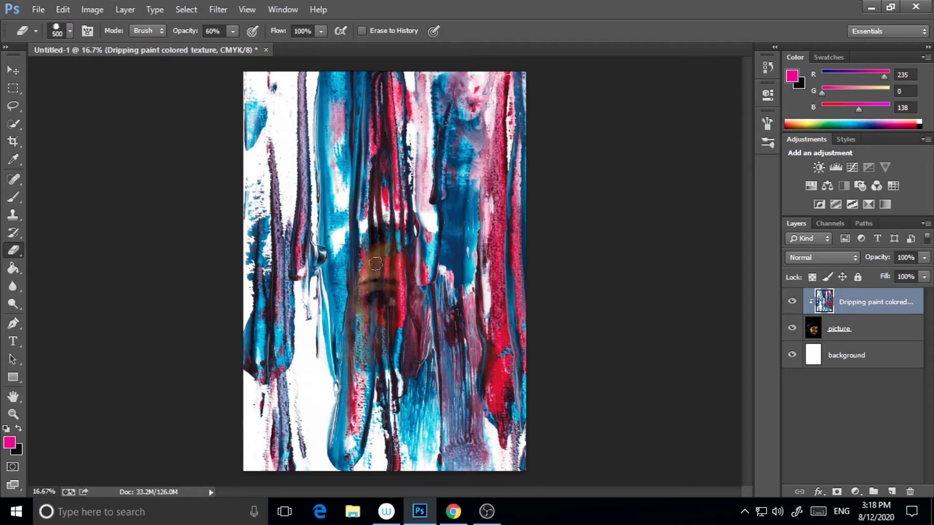
mouse_move(373, 280)
mouse_down()
mouse_move(375, 372)
mouse_move(403, 220)
mouse_move(378, 397)
mouse_move(382, 336)
mouse_move(404, 261)
mouse_move(382, 387)
mouse_move(413, 264)
mouse_move(377, 416)
mouse_move(411, 305)
mouse_move(401, 360)
mouse_move(418, 261)
mouse_move(393, 406)
mouse_move(420, 274)
mouse_move(409, 335)
mouse_move(415, 288)
mouse_move(404, 265)
mouse_move(389, 316)
mouse_move(399, 258)
mouse_move(391, 357)
mouse_move(412, 261)
mouse_move(399, 372)
mouse_move(428, 245)
mouse_move(401, 385)
mouse_move(434, 234)
mouse_move(413, 341)
mouse_move(428, 312)
mouse_move(425, 288)
mouse_move(418, 361)
mouse_move(435, 249)
mouse_move(403, 405)
mouse_move(447, 244)
mouse_move(408, 398)
mouse_move(443, 221)
mouse_move(413, 373)
mouse_move(439, 237)
mouse_move(438, 300)
mouse_up()
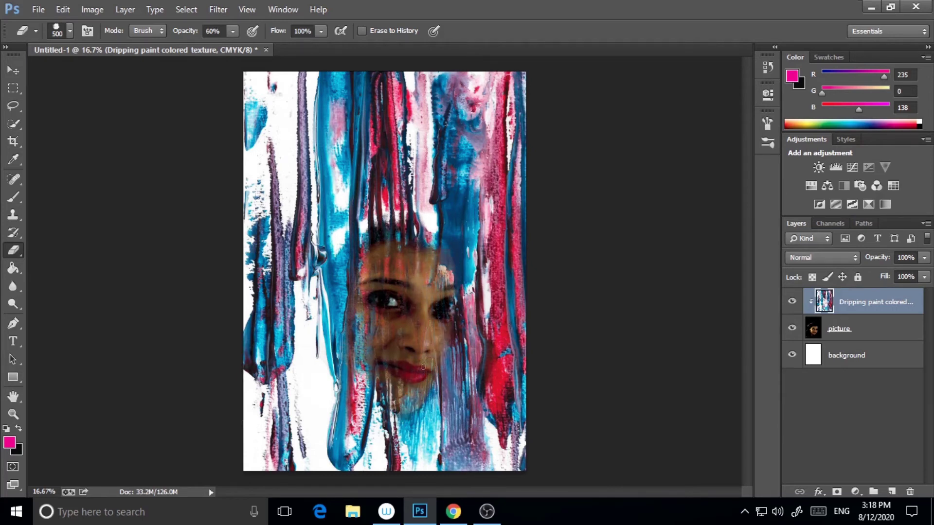
mouse_move(424, 368)
mouse_down()
mouse_move(442, 365)
mouse_move(427, 387)
mouse_up()
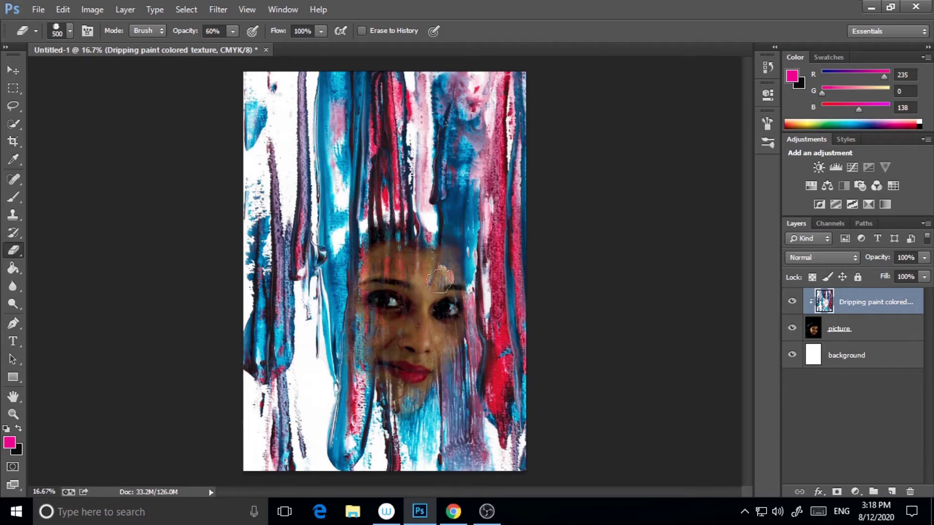
mouse_move(440, 282)
mouse_down()
mouse_move(401, 190)
mouse_move(414, 239)
mouse_move(448, 209)
mouse_move(450, 246)
mouse_move(427, 327)
mouse_up()
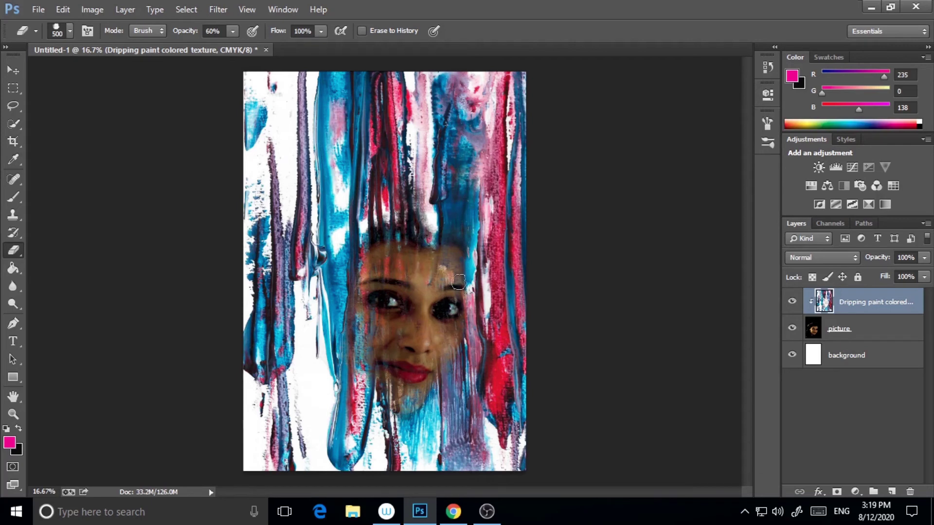
mouse_move(458, 281)
mouse_down()
mouse_move(446, 311)
mouse_move(438, 390)
mouse_move(438, 369)
mouse_move(462, 321)
mouse_move(453, 403)
mouse_move(467, 307)
mouse_move(440, 350)
mouse_move(444, 335)
mouse_move(375, 404)
mouse_move(370, 308)
mouse_move(360, 386)
mouse_move(377, 352)
mouse_up()
mouse_move(385, 387)
mouse_down()
mouse_move(352, 342)
mouse_move(387, 314)
mouse_move(395, 376)
mouse_move(402, 274)
mouse_up()
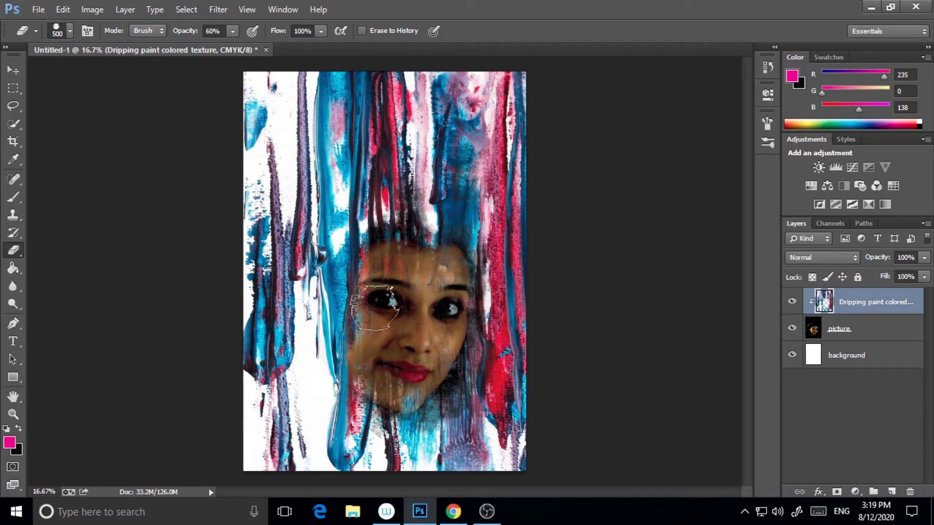
Erase texture along the hairline, left side and top of the head to reveal the dark hair.
mouse_move(352, 187)
mouse_down()
mouse_move(348, 253)
mouse_move(355, 238)
mouse_up()
mouse_move(368, 200)
mouse_down()
mouse_move(350, 268)
mouse_move(346, 244)
mouse_up()
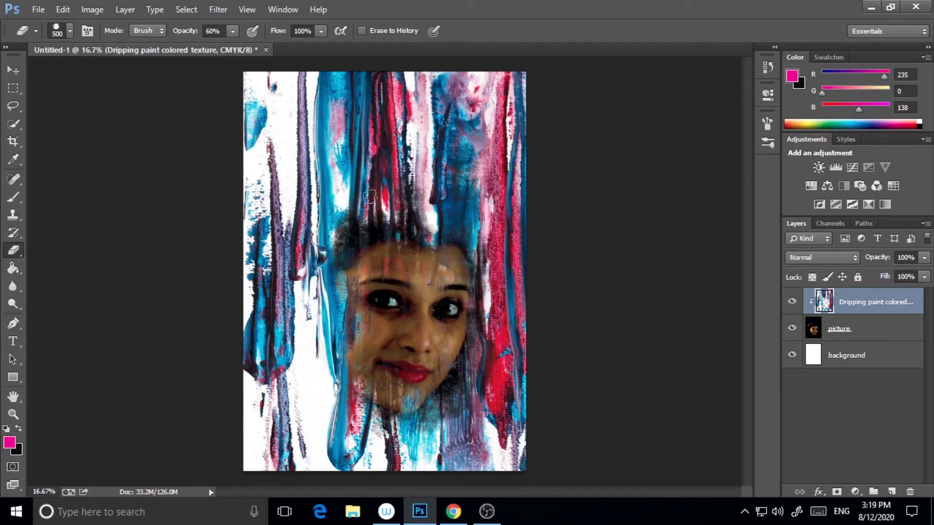
mouse_move(352, 296)
mouse_down()
mouse_move(350, 340)
mouse_move(369, 291)
mouse_move(380, 365)
mouse_move(406, 335)
mouse_up()
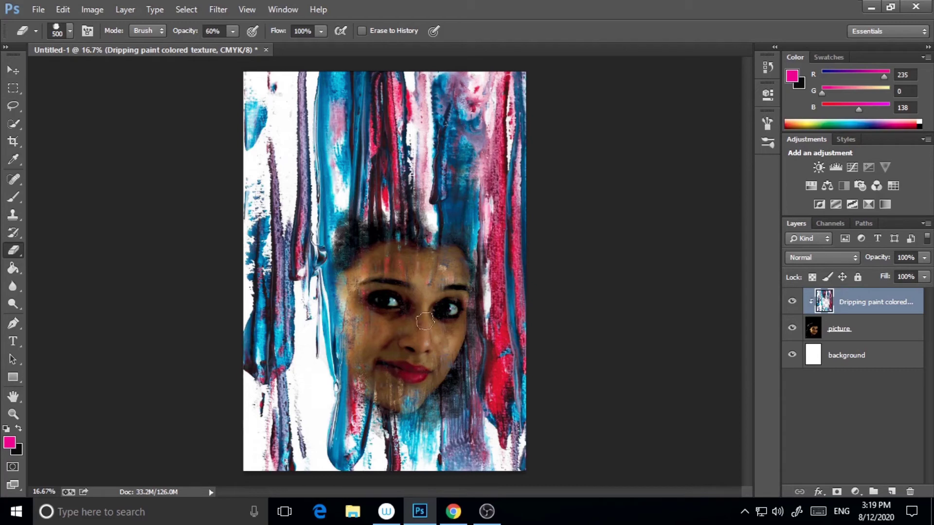
drag(433, 209, 423, 222)
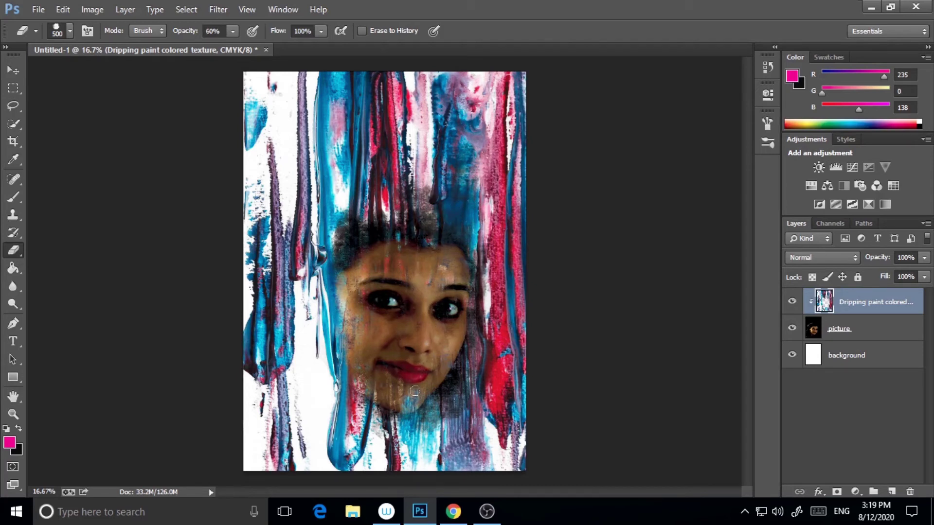
mouse_move(360, 333)
mouse_down()
mouse_move(341, 273)
mouse_move(340, 428)
mouse_move(312, 396)
mouse_move(317, 464)
mouse_move(341, 397)
mouse_move(358, 438)
mouse_move(396, 441)
mouse_move(355, 372)
mouse_move(403, 390)
mouse_up()
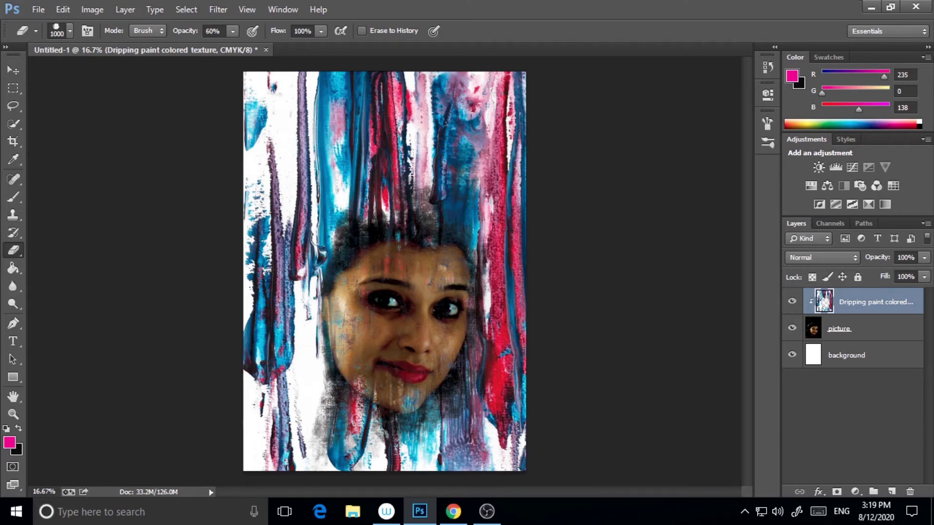
mouse_move(382, 205)
mouse_down()
mouse_move(389, 201)
mouse_move(326, 282)
mouse_move(310, 327)
mouse_move(336, 389)
mouse_move(404, 394)
mouse_move(482, 317)
mouse_move(390, 211)
mouse_up()
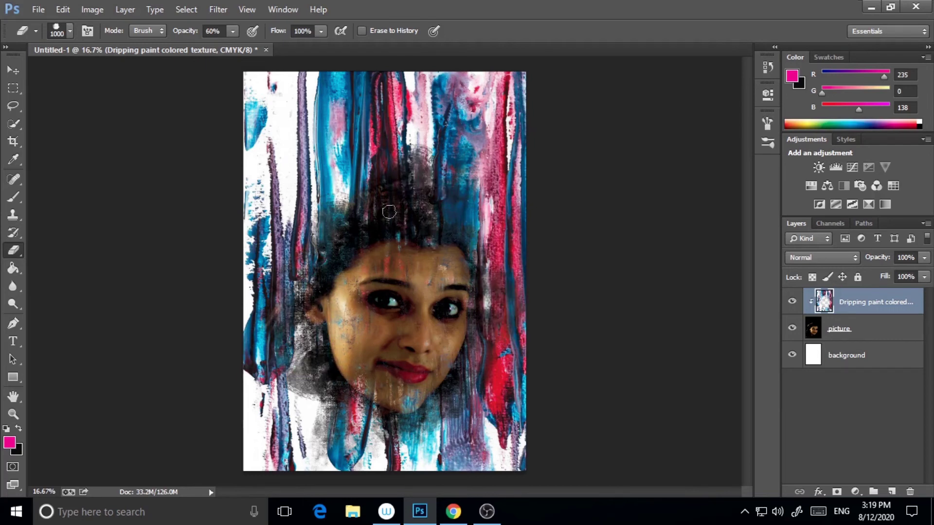
Set the eraser to the last 261 textured brush preset, enlarged to 600 px.
click(69, 31)
click(95, 202)
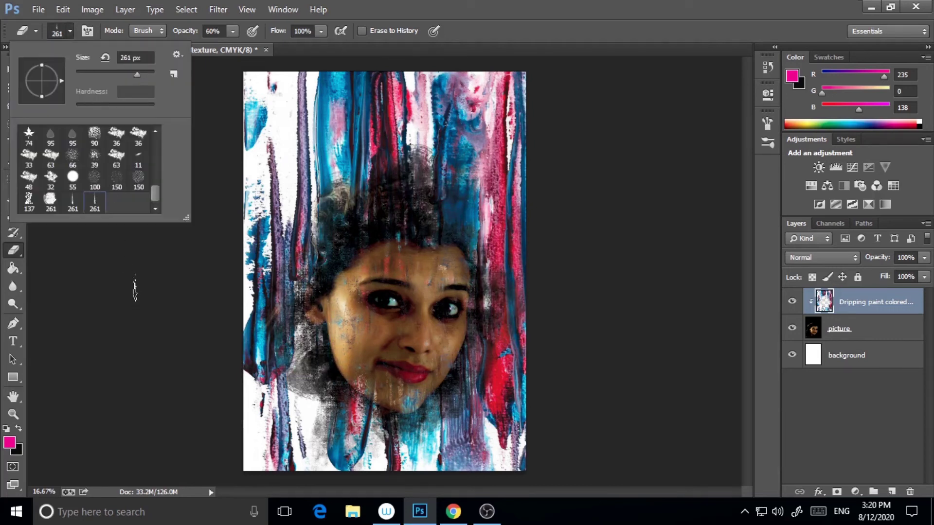
click(321, 394)
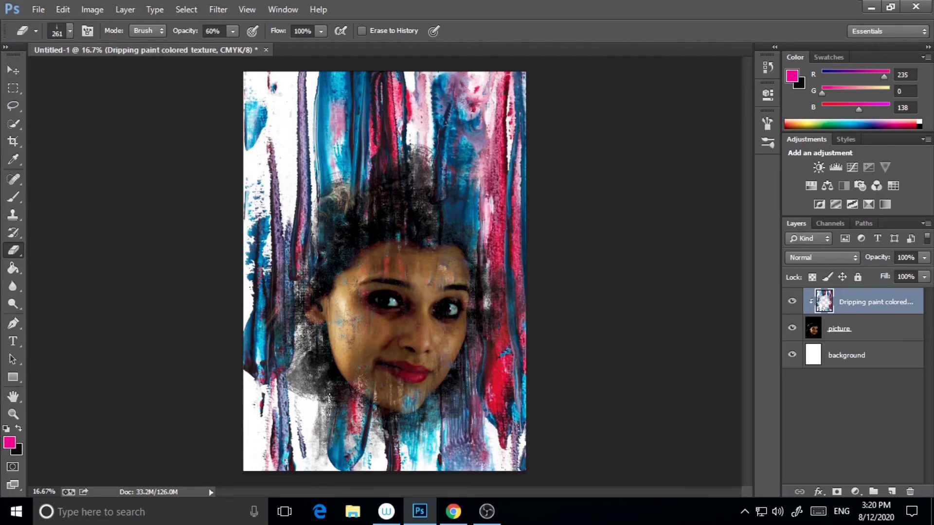
key(bracketright)
key(bracketright)
key(bracketright)
key(bracketright)
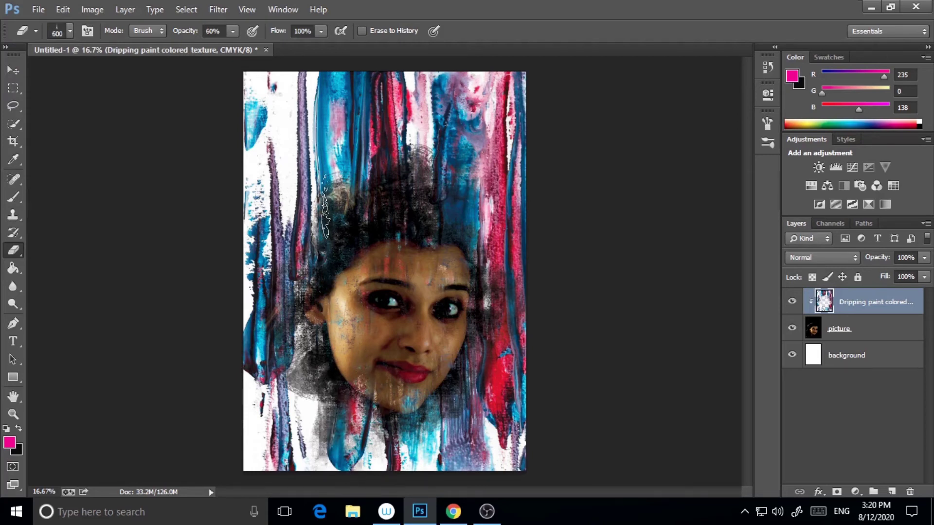
Erase over the hair to reveal the dark and golden curls, then add a new empty layer on top.
drag(325, 207, 356, 214)
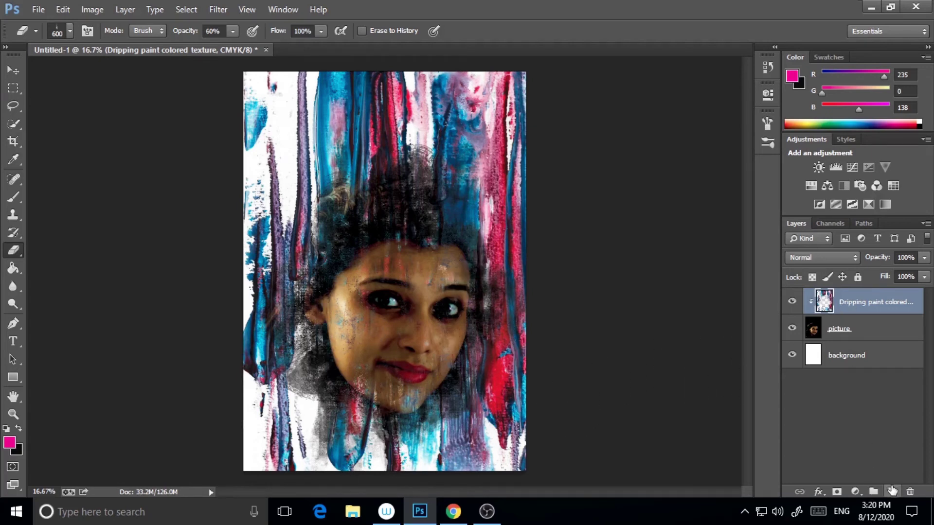
click(891, 492)
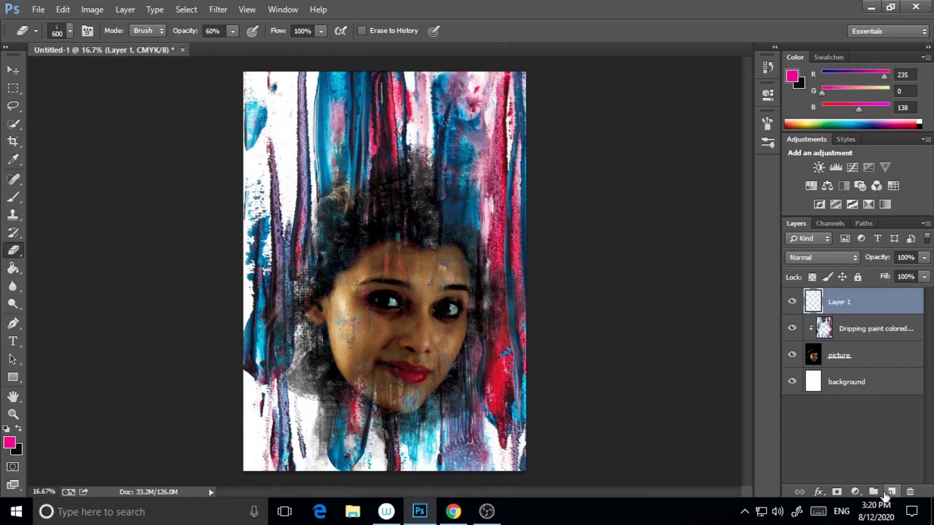
Rename Layer 1 to 'coloring' and switch to the Brush tool.
double_click(845, 305)
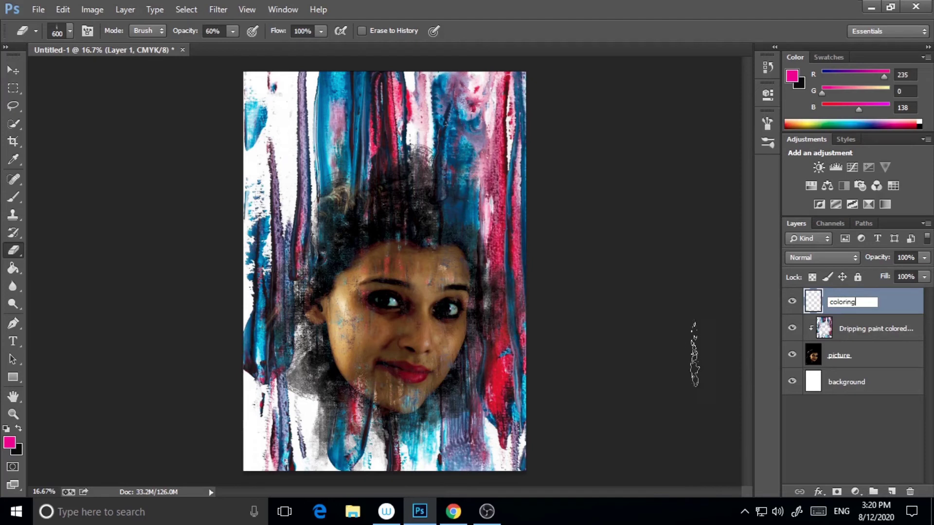
click(817, 436)
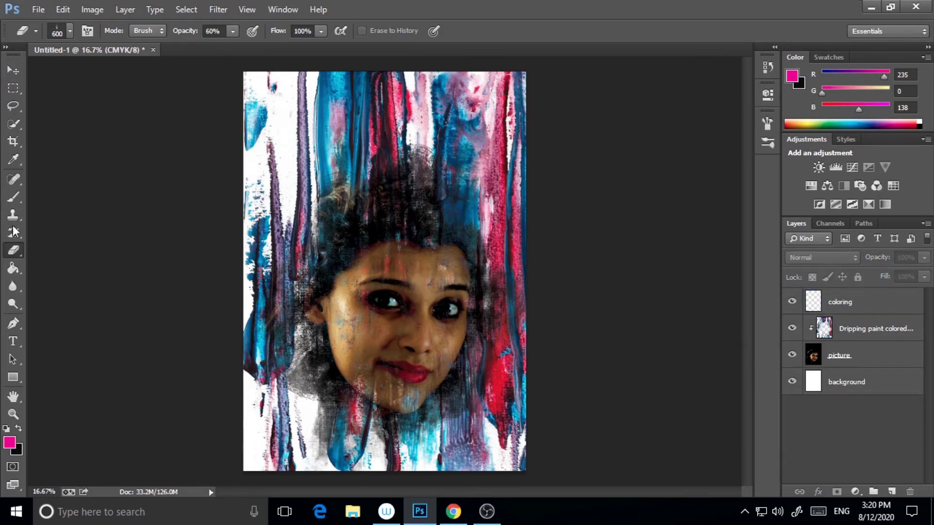
key(b)
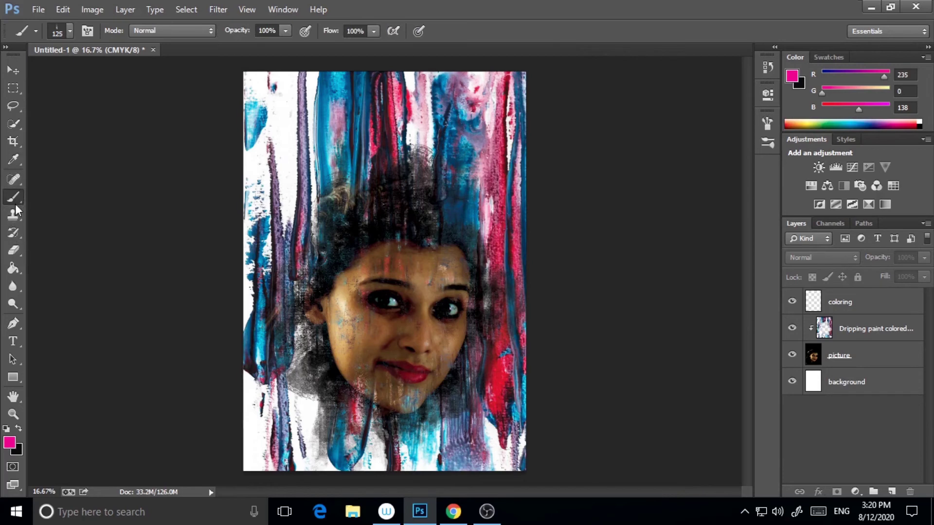
With the 261 brush tip on the coloring layer, try a sampled navy stroke over the hair, then undo it.
click(70, 31)
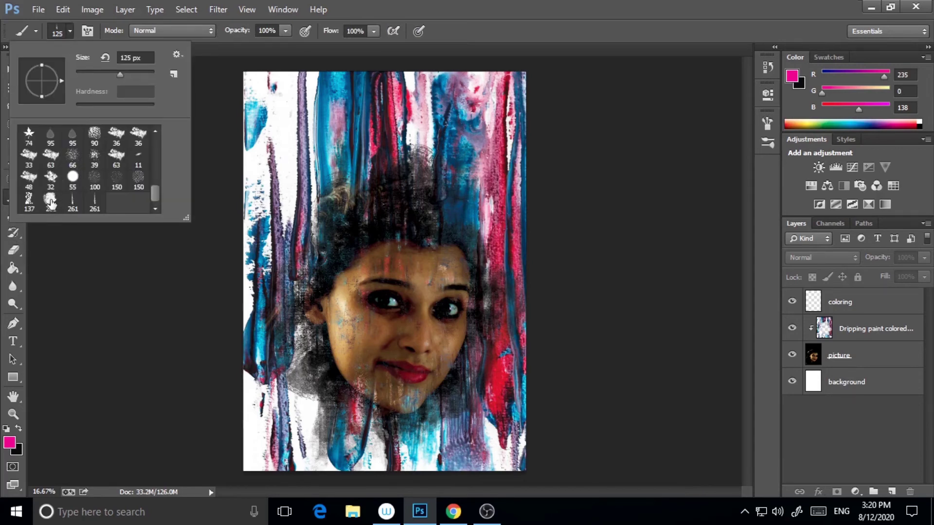
click(51, 201)
click(71, 32)
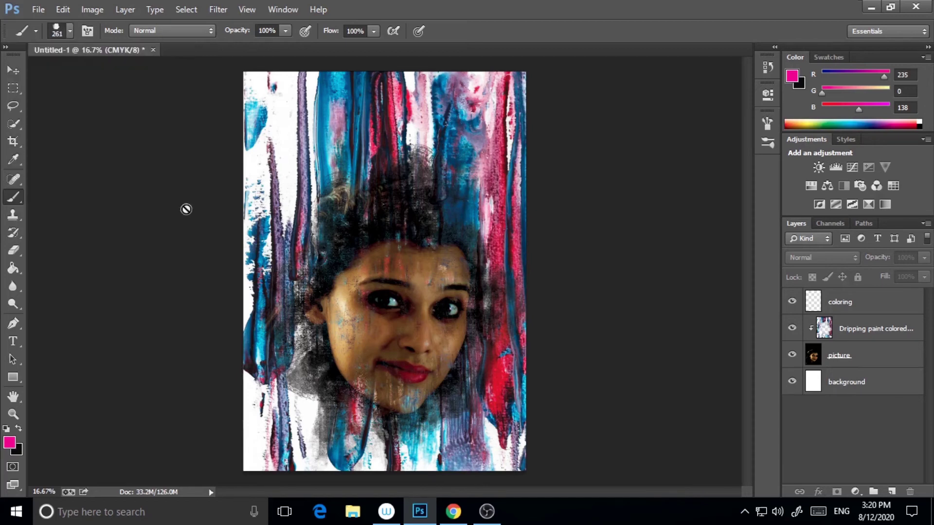
click(847, 303)
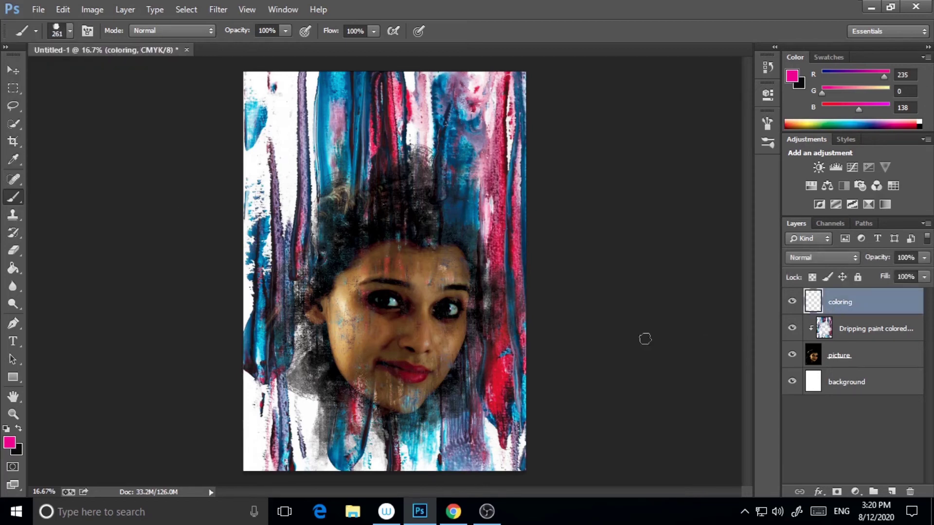
alt+click(460, 195)
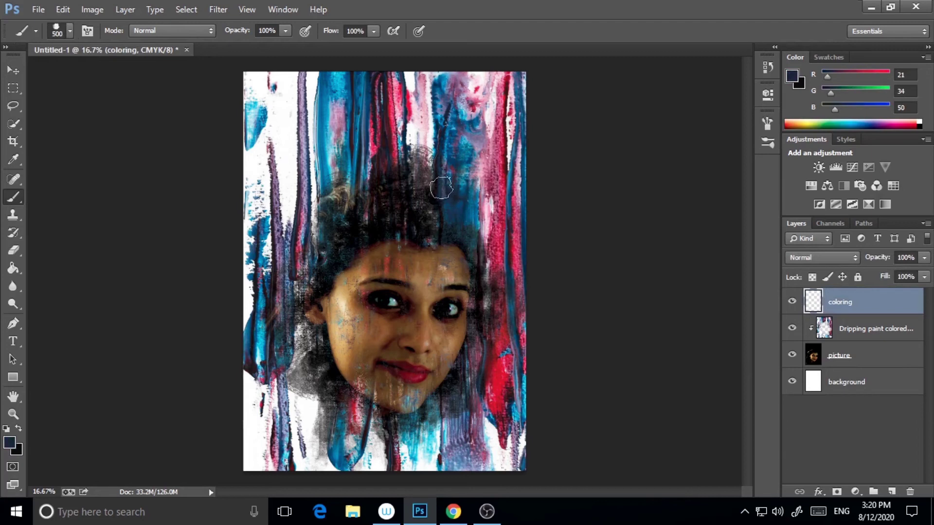
mouse_move(435, 157)
mouse_down()
mouse_move(411, 183)
mouse_move(400, 165)
mouse_up()
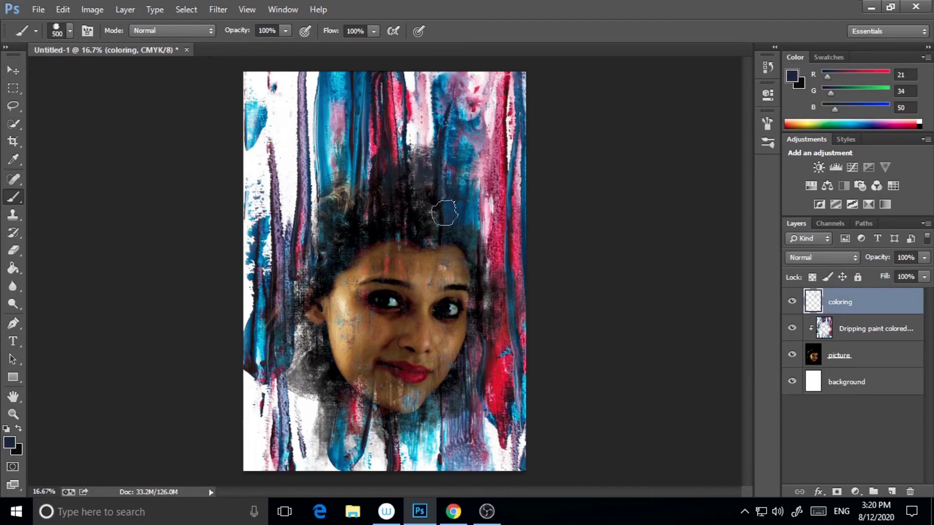
key(ctrl+z)
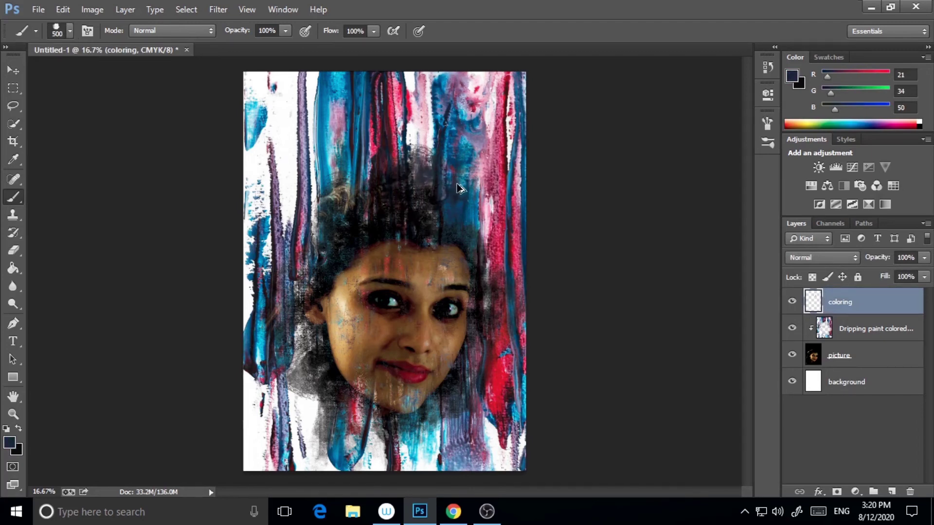
Brush sampled navy over the left hair, then red and blue patches at the lower left.
alt+click(458, 208)
mouse_move(333, 176)
mouse_down()
mouse_move(311, 214)
mouse_move(309, 175)
mouse_move(292, 166)
mouse_move(303, 265)
mouse_up()
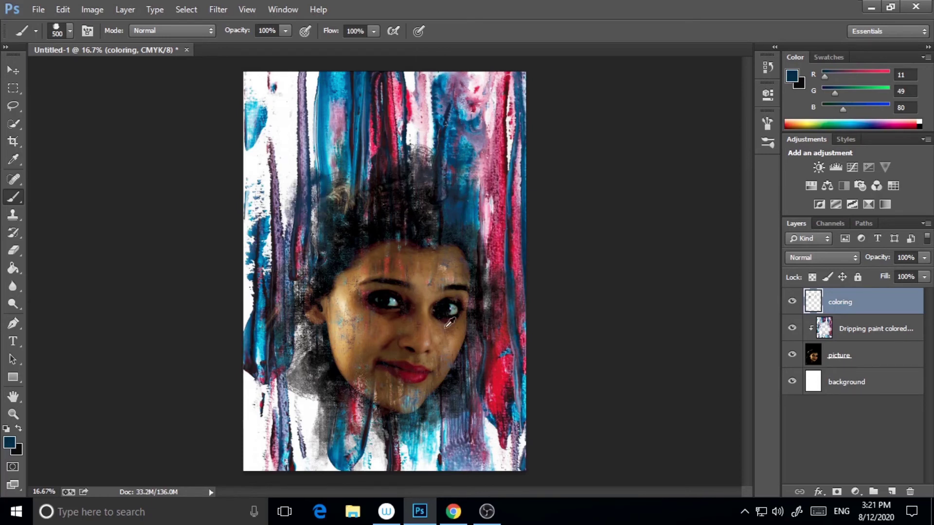
alt+click(406, 374)
mouse_move(297, 385)
mouse_down()
mouse_move(340, 453)
mouse_move(384, 414)
mouse_move(370, 439)
mouse_up()
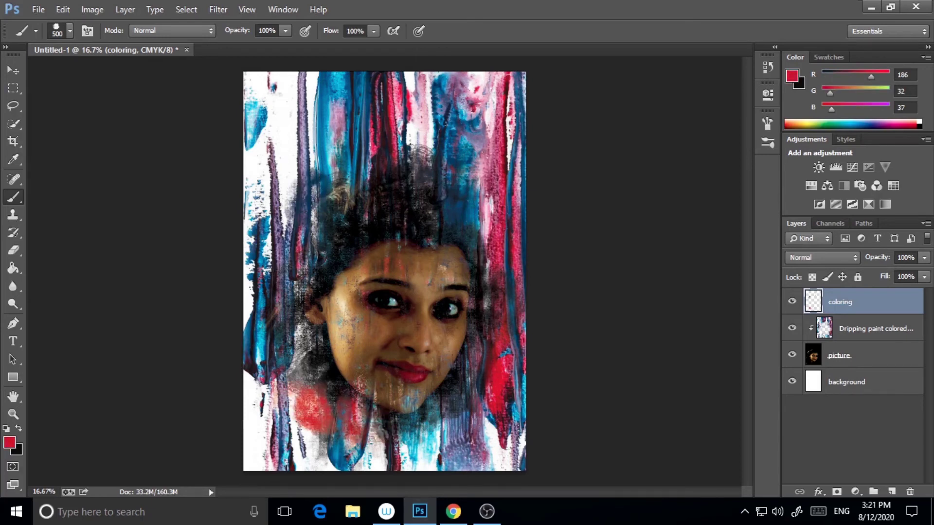
alt+click(418, 397)
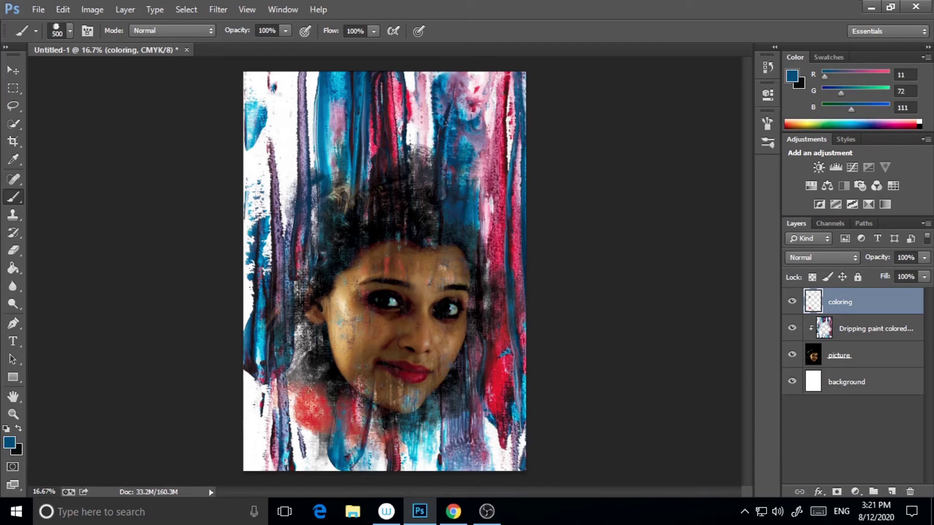
drag(310, 391, 322, 407)
Set the foreground colour to yellow and brush it near the chin.
click(9, 442)
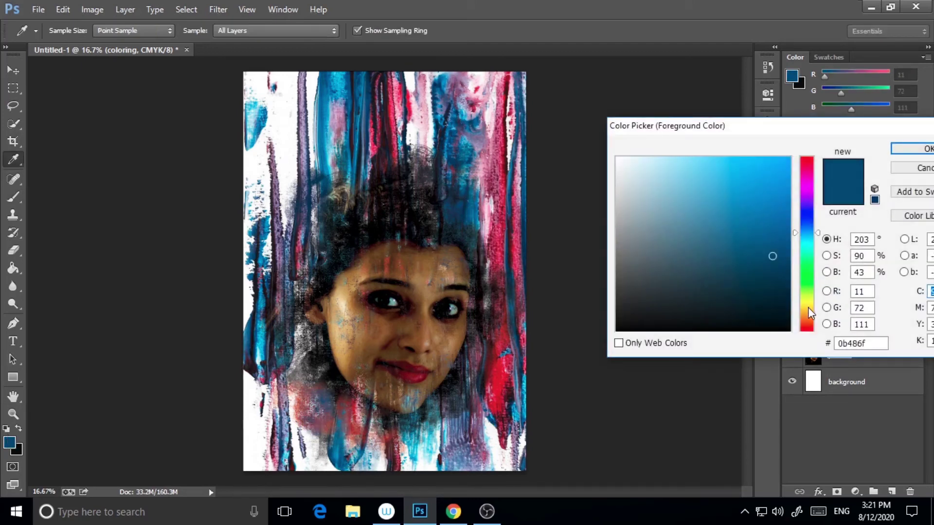
click(801, 311)
click(777, 158)
click(918, 88)
mouse_move(323, 395)
mouse_down()
mouse_move(312, 369)
mouse_move(319, 350)
mouse_up()
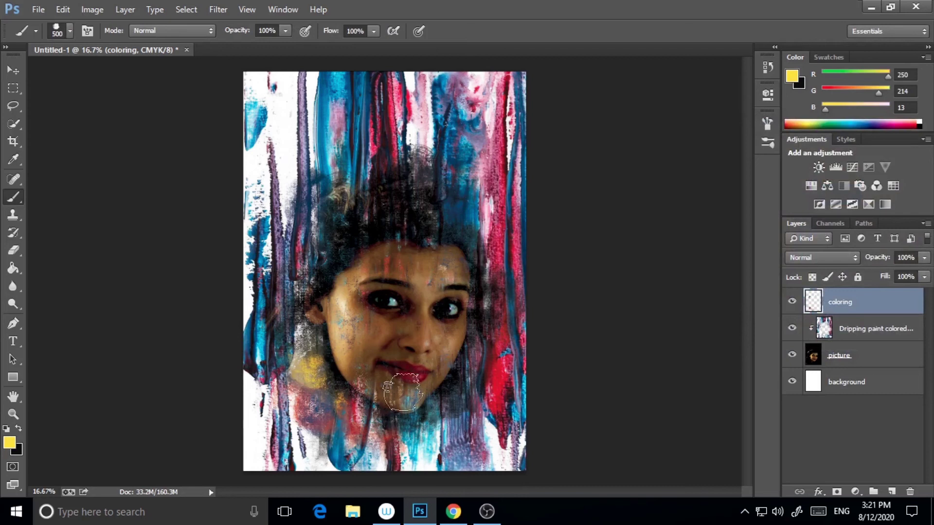
Sample red and paint over the hair above the forehead, undoing the last stroke.
alt+click(519, 384)
mouse_move(450, 192)
mouse_down()
mouse_move(487, 238)
mouse_move(469, 243)
mouse_move(431, 197)
mouse_move(476, 223)
mouse_up()
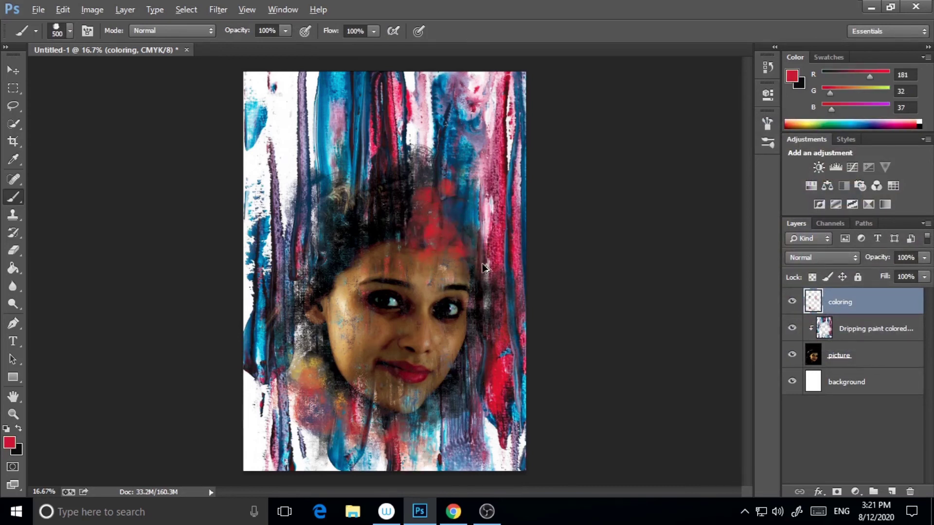
key(ctrl+z)
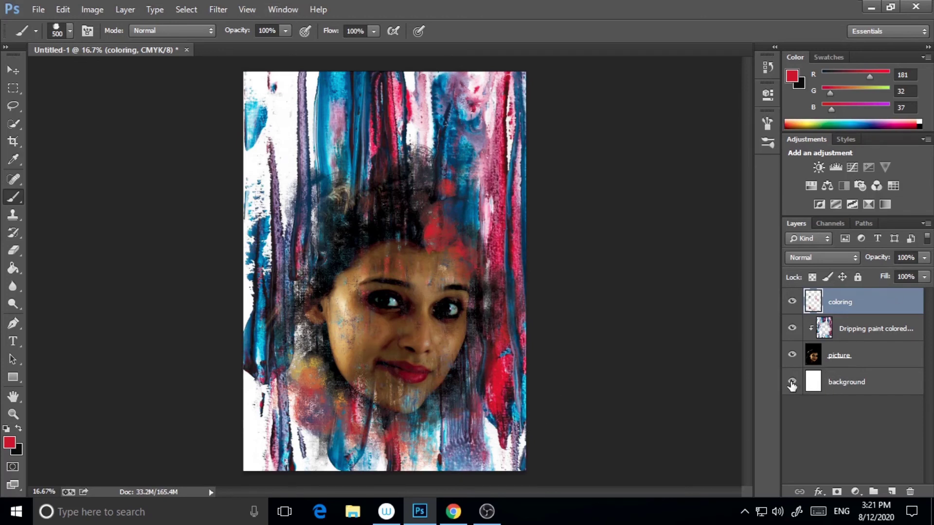
Merge the coloring, Dripping paint and picture layers into one coloring layer and keep it selected.
shift+click(857, 330)
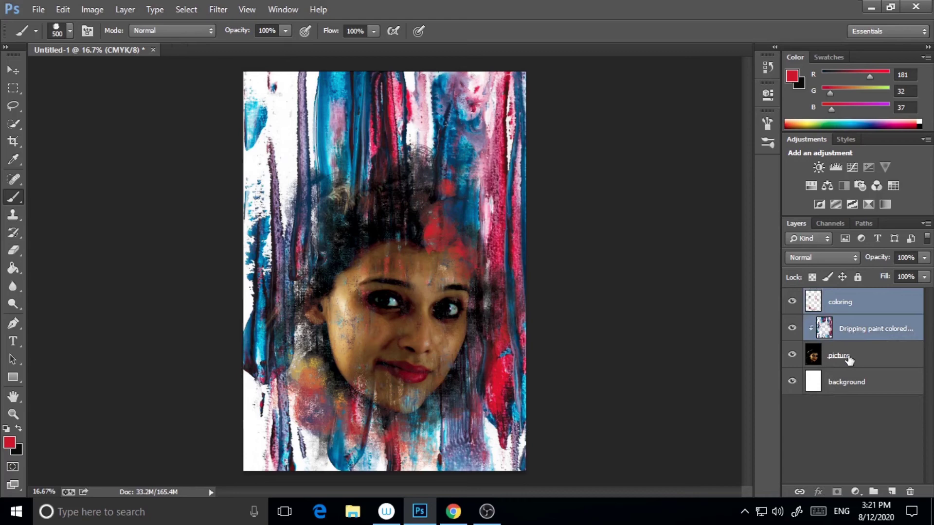
shift+click(849, 359)
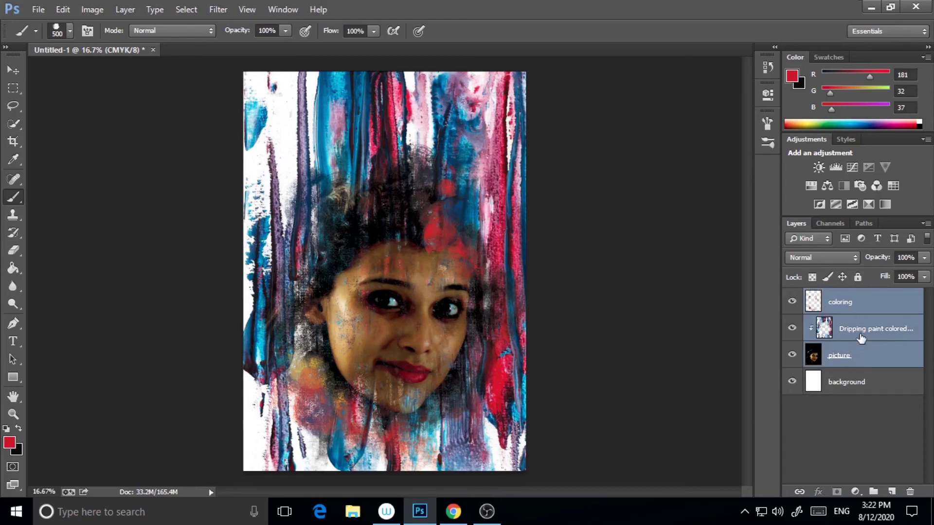
right_click(860, 338)
click(765, 396)
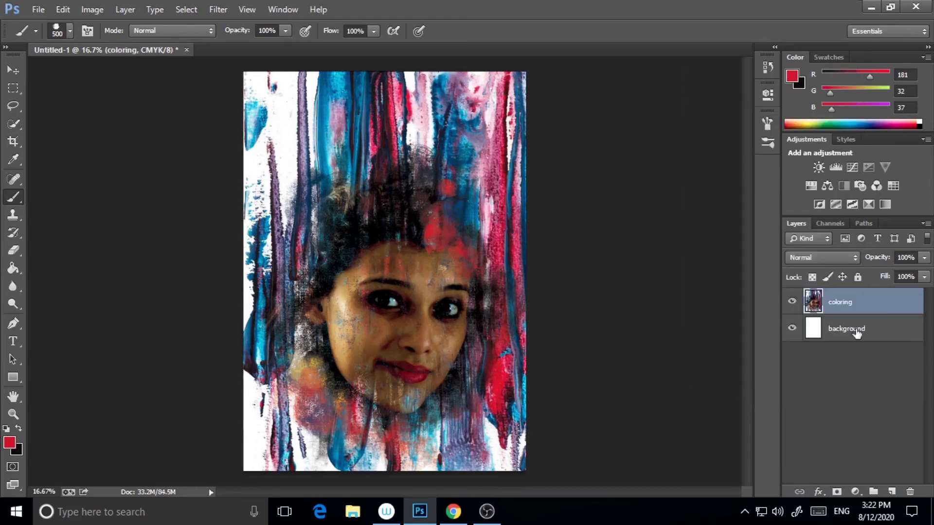
click(828, 329)
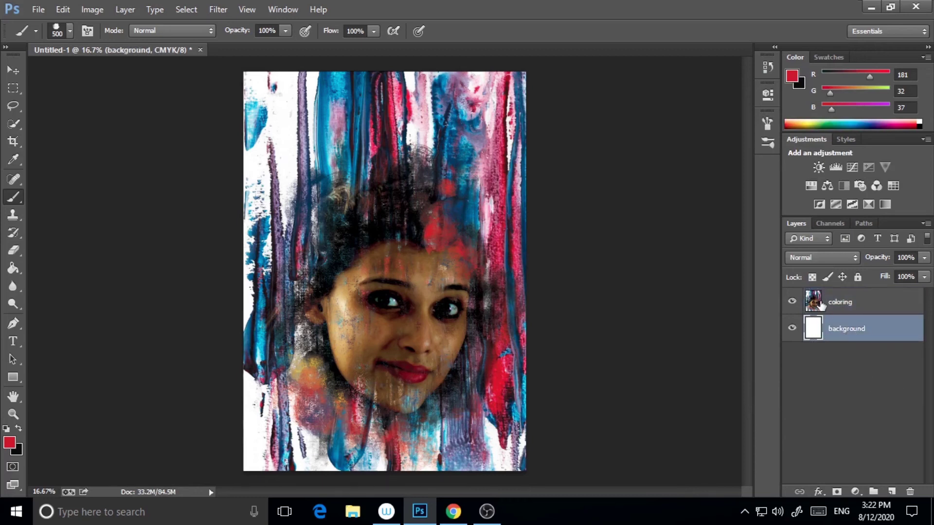
click(865, 302)
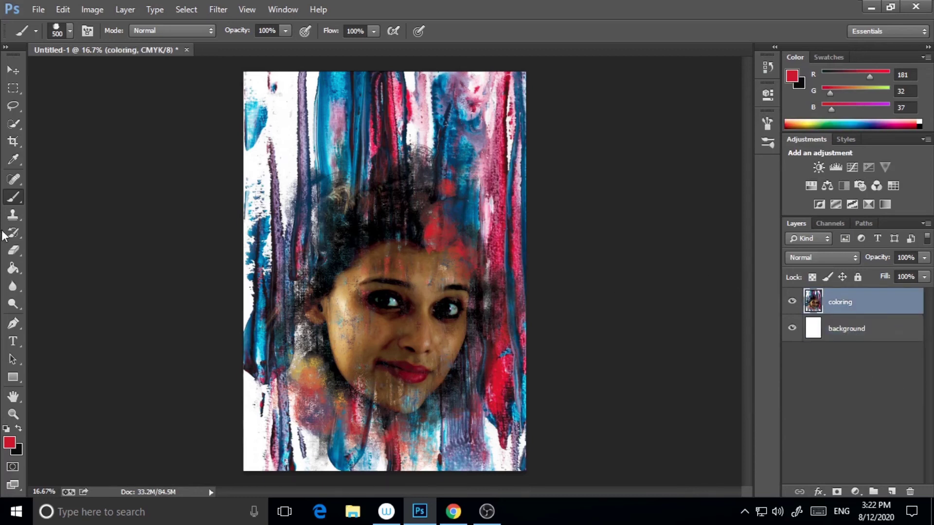
click(13, 251)
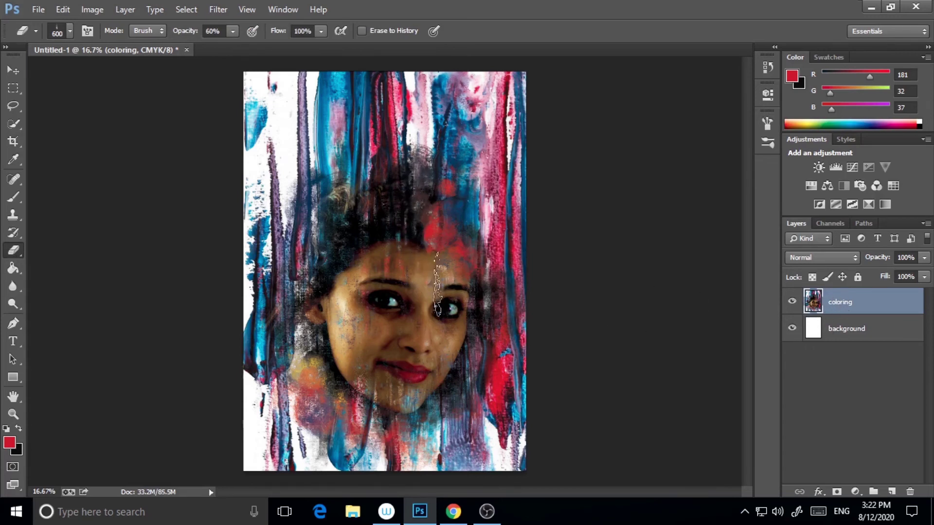
Try erasing a streak down the face and the hair above it with an 800 px brush, undoing both.
drag(435, 253, 436, 312)
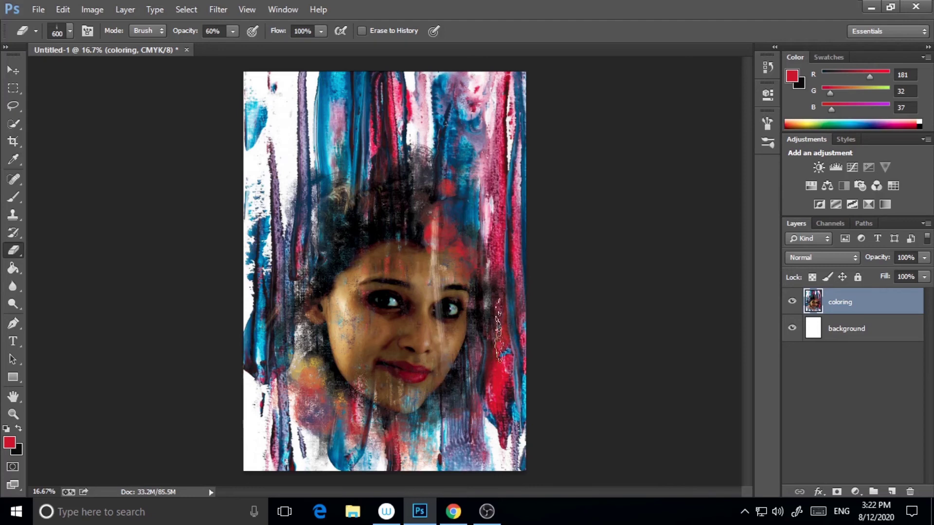
key(ctrl+z)
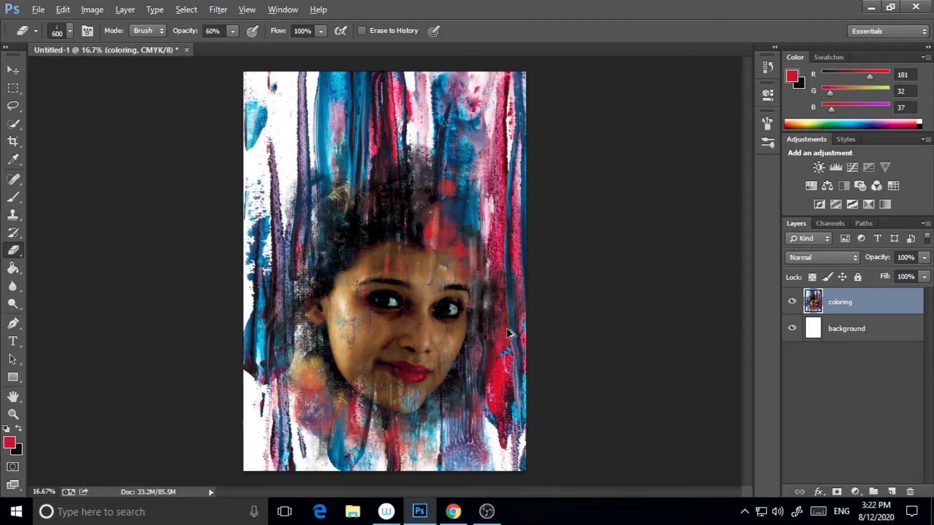
click(70, 32)
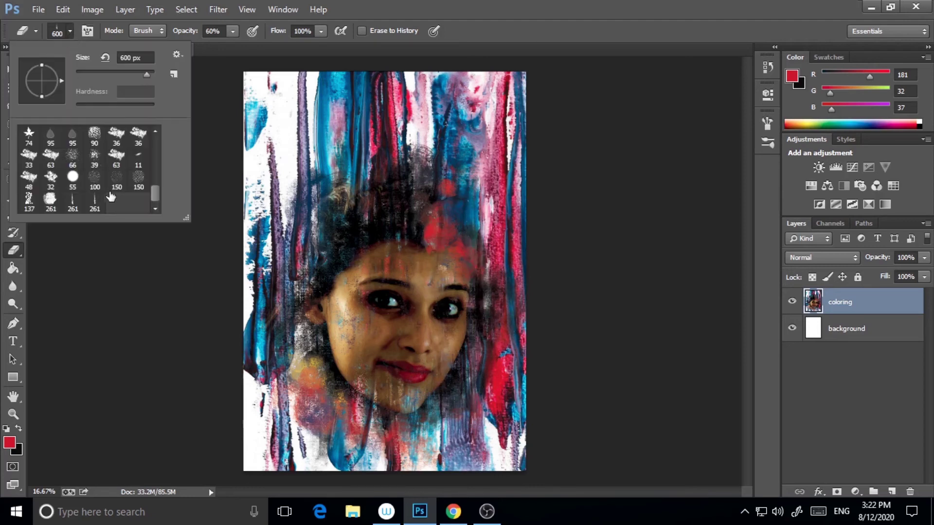
click(52, 199)
click(474, 238)
mouse_move(486, 229)
mouse_down()
mouse_move(437, 130)
mouse_move(482, 290)
mouse_up()
key(ctrl+alt+z)
key(ctrl+alt+z)
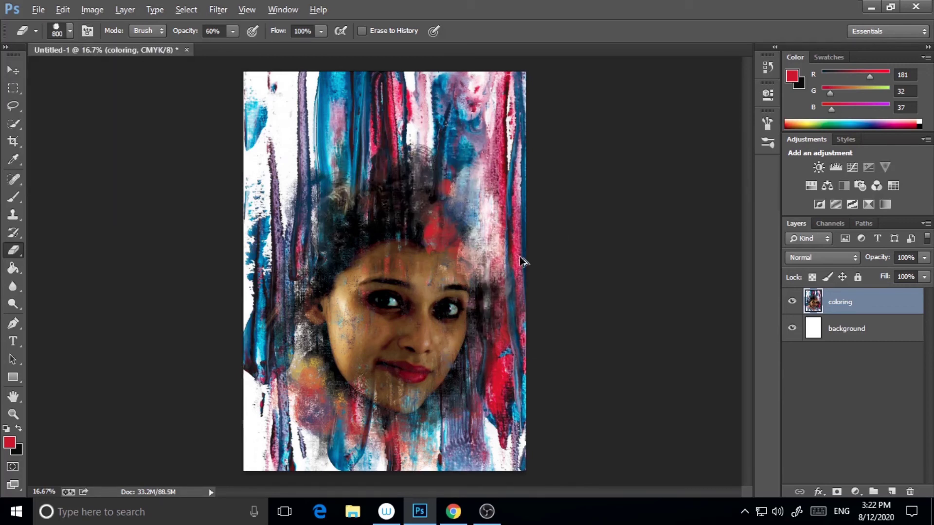
Erase dark hair over the left cheek with the 261 px brush and above the left brow at 137 px.
click(70, 30)
double_click(46, 145)
mouse_move(314, 204)
mouse_down()
mouse_move(328, 340)
mouse_move(379, 350)
mouse_move(372, 325)
mouse_up()
click(70, 30)
double_click(73, 203)
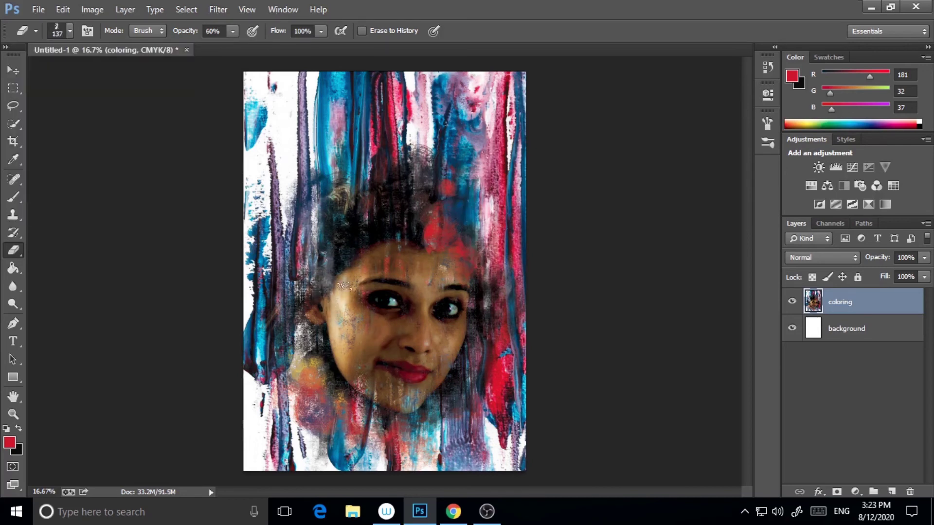
mouse_move(343, 277)
mouse_down()
mouse_move(353, 330)
mouse_move(350, 258)
mouse_move(360, 313)
mouse_up()
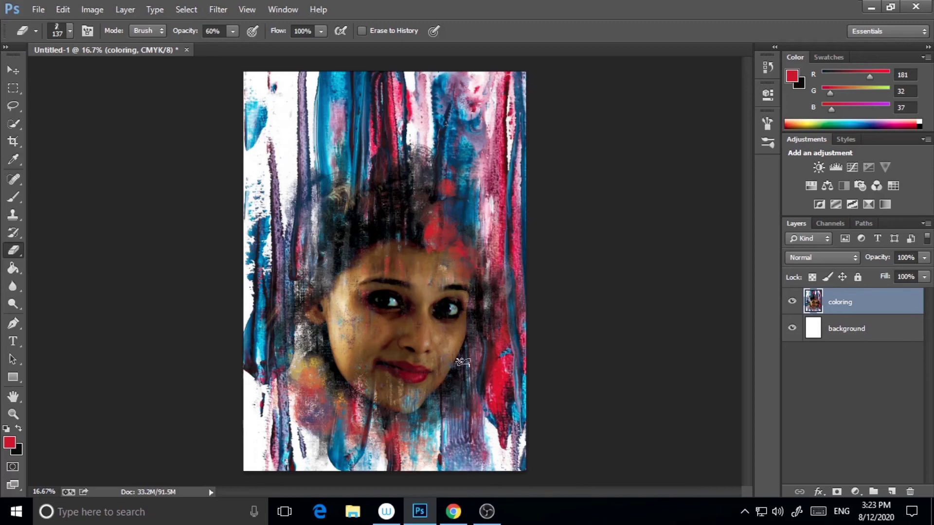
Erase patches at the lower-right face and edge, then the forehead and hair with a 1500 px eraser.
drag(463, 362, 460, 400)
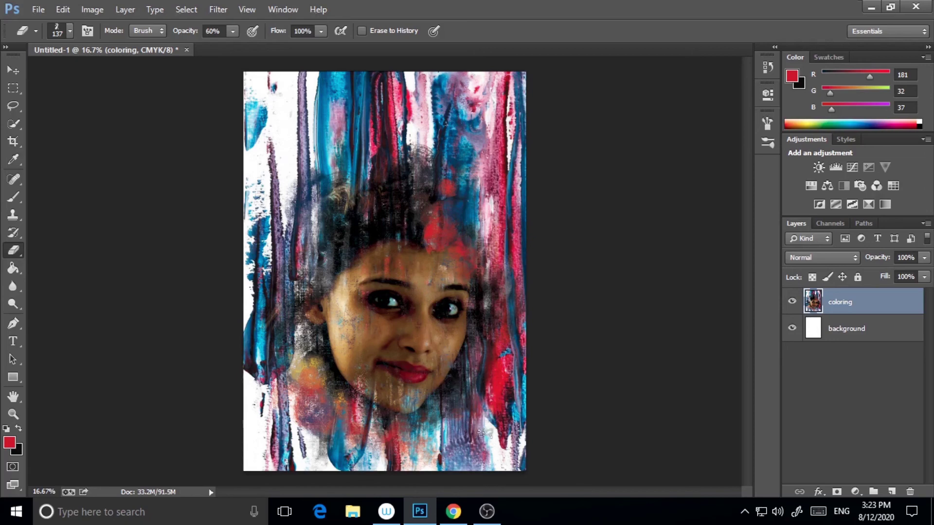
drag(496, 429, 508, 451)
key(0)
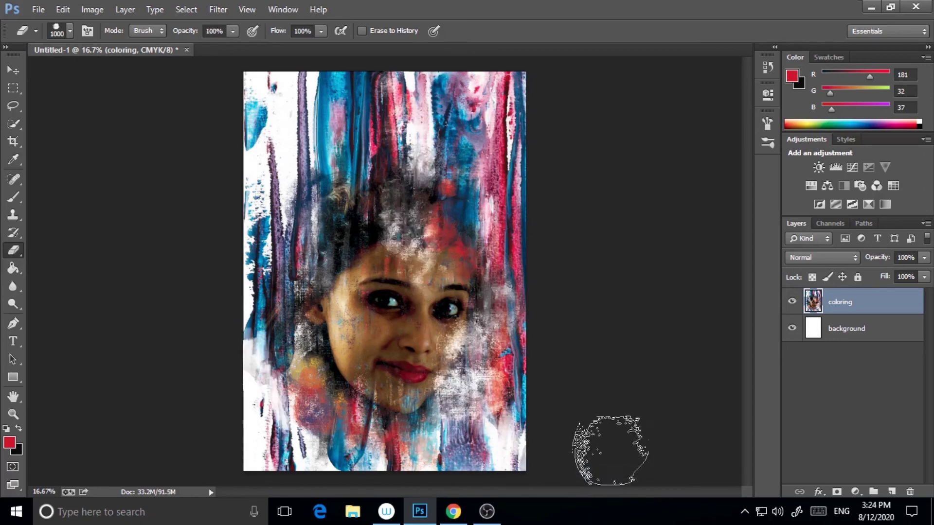
key(ctrl+minus)
key(ctrl+minus)
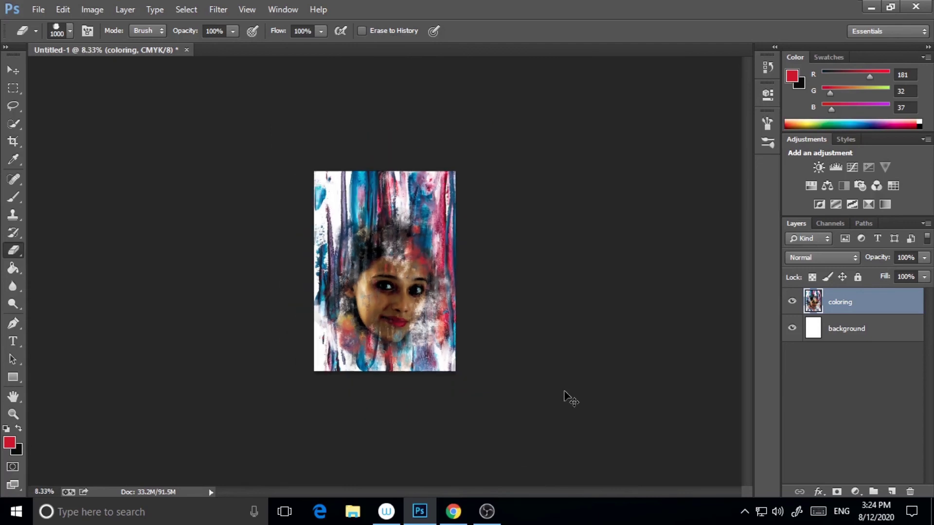
key(ctrl+plus)
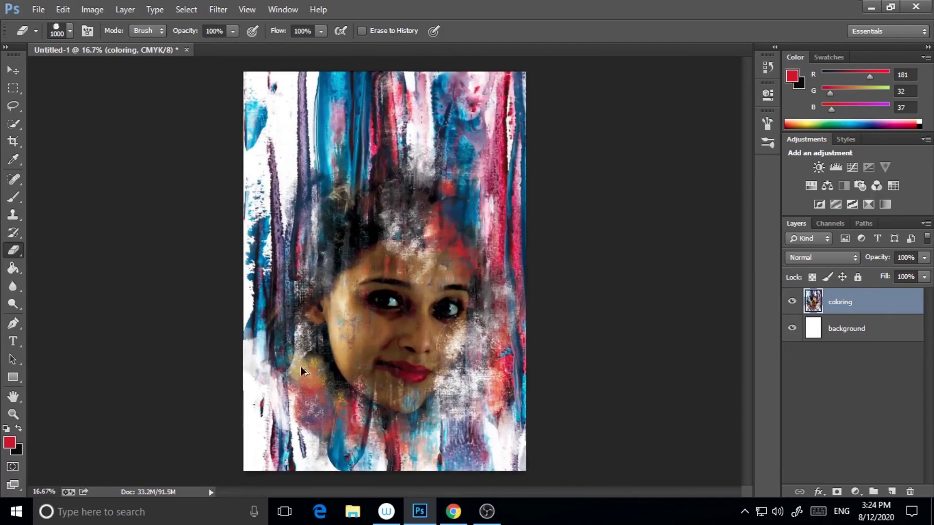
key(bracketright)
key(bracketright)
key(bracketright)
key(bracketright)
key(bracketright)
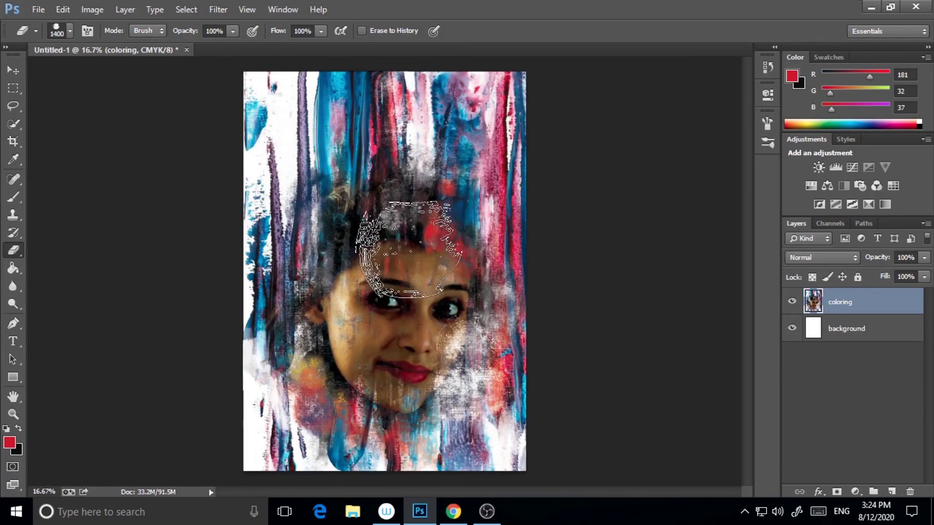
mouse_move(400, 230)
mouse_down()
mouse_move(396, 198)
mouse_move(406, 271)
mouse_move(365, 167)
mouse_move(370, 185)
mouse_up()
key(ctrl+minus)
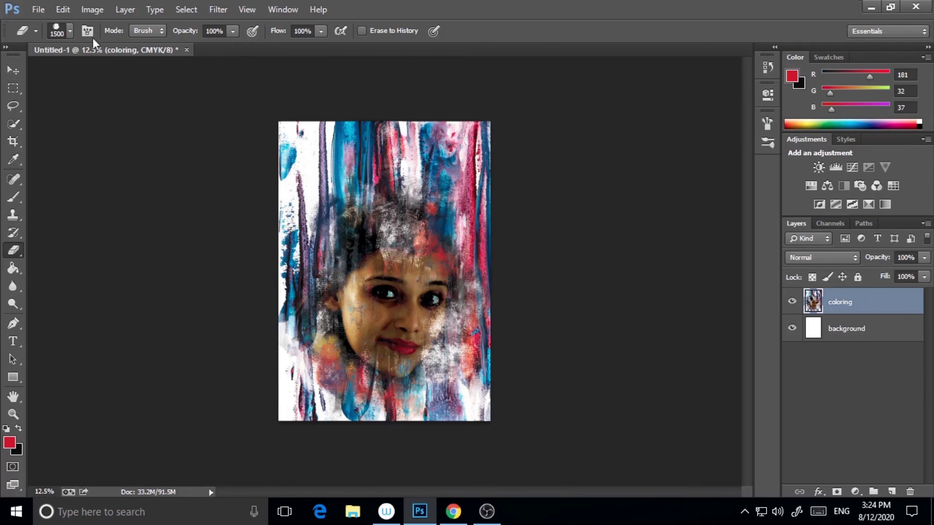
click(92, 11)
Apply Levels to the merged coloring layer with input values 0, 0.93 and 229.
mouse_move(115, 45)
click(258, 56)
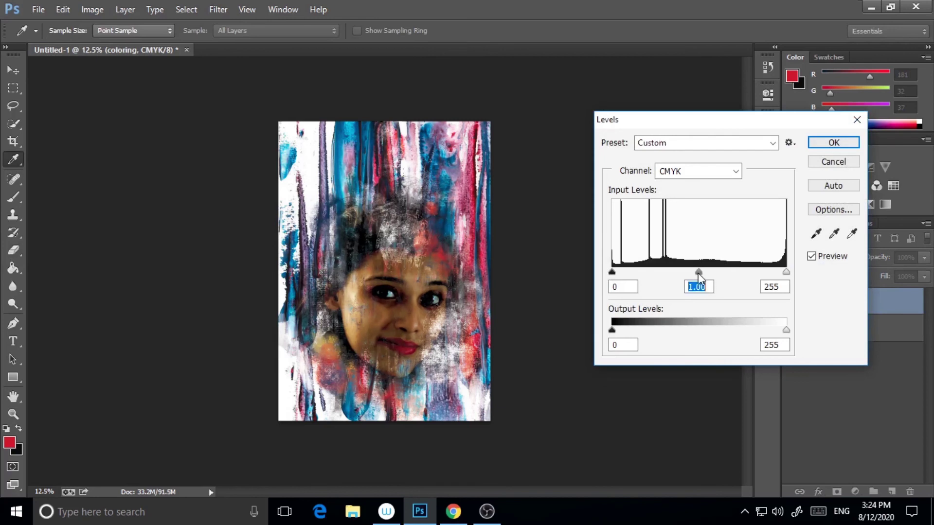
drag(783, 276, 779, 279)
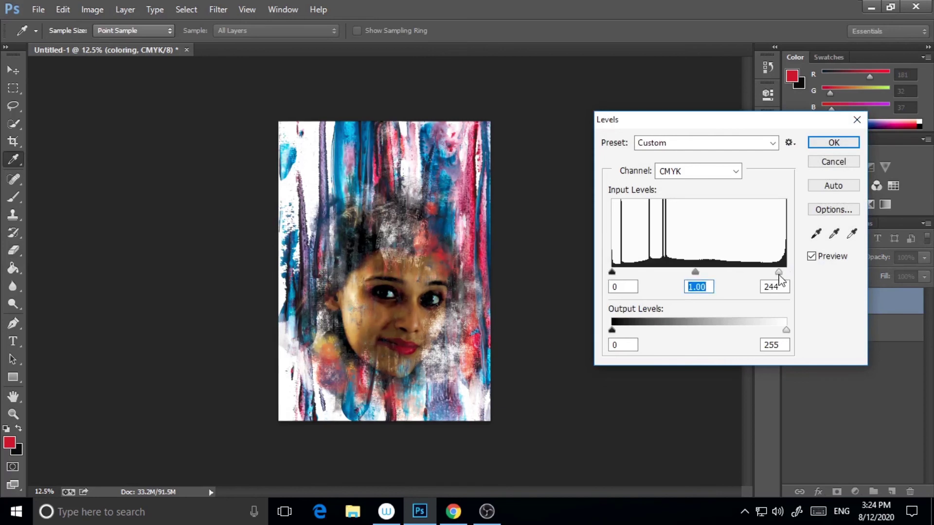
click(771, 277)
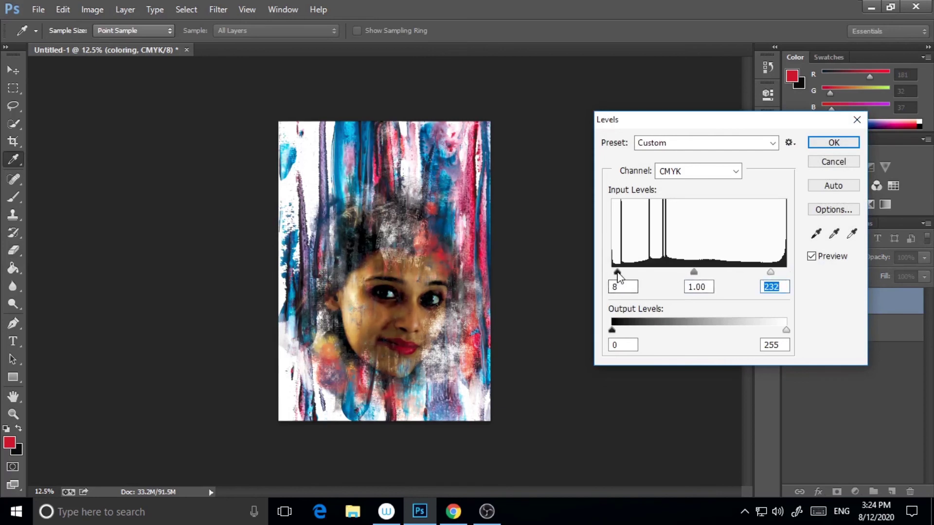
click(612, 273)
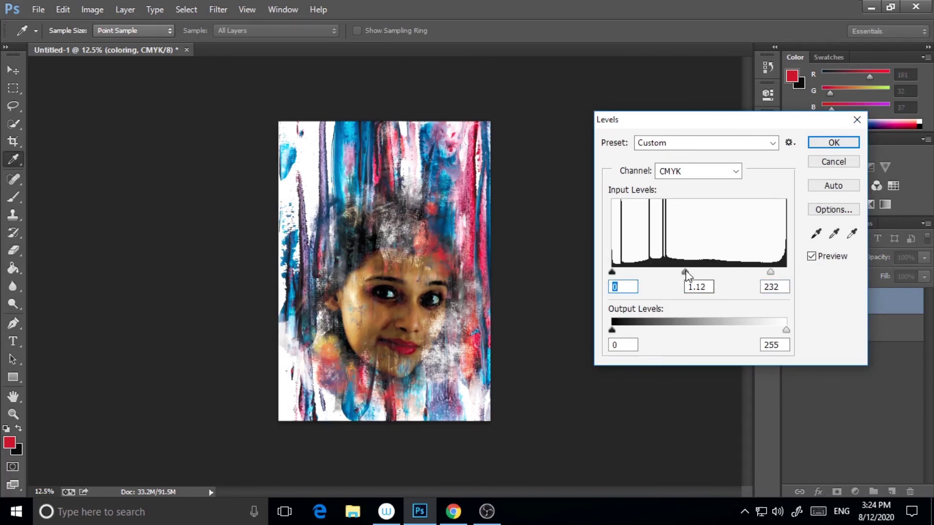
drag(694, 274, 695, 274)
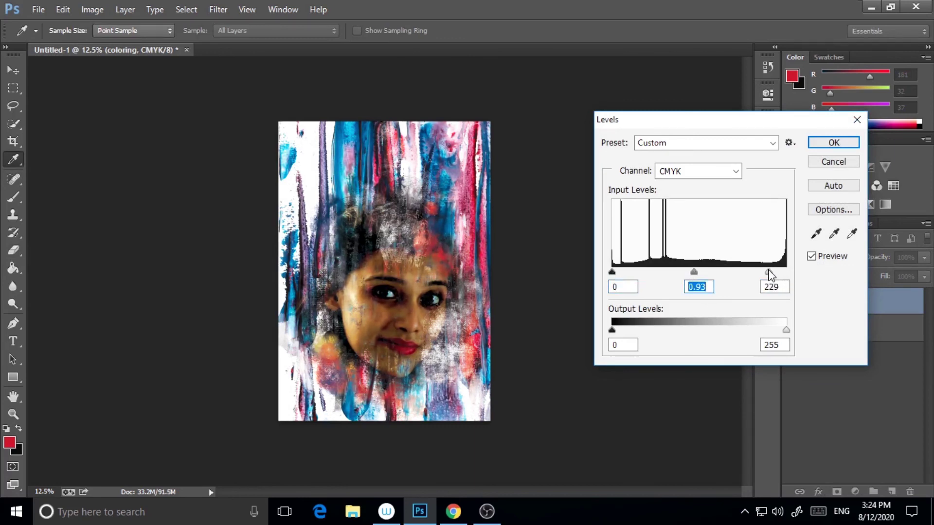
click(834, 142)
key(e)
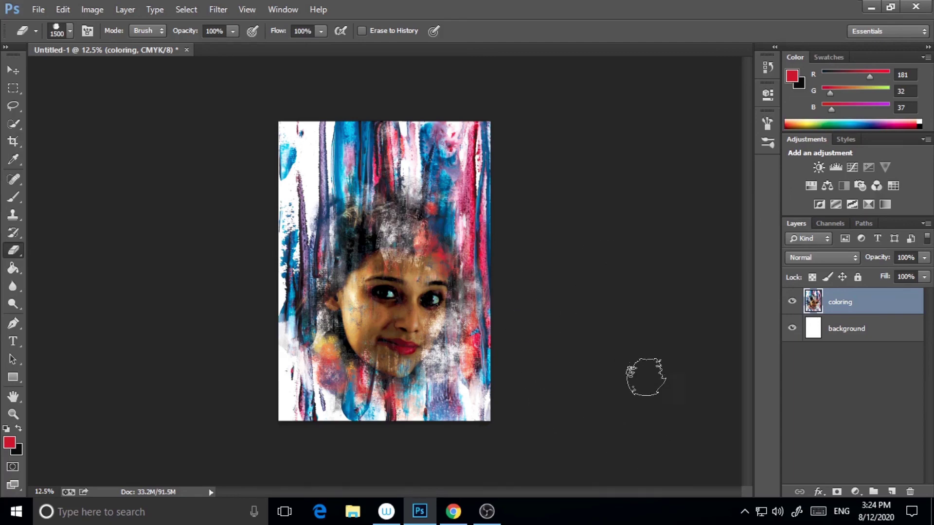
click(12, 417)
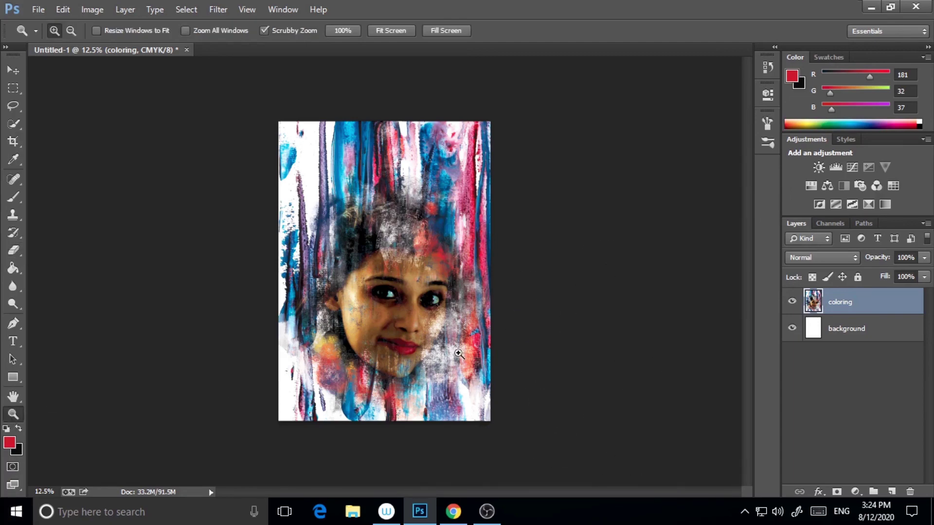
click(522, 373)
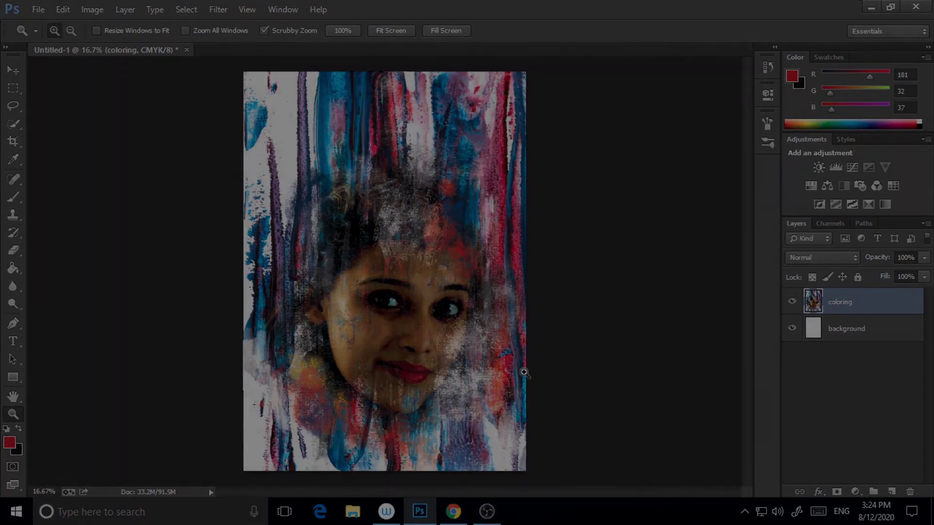